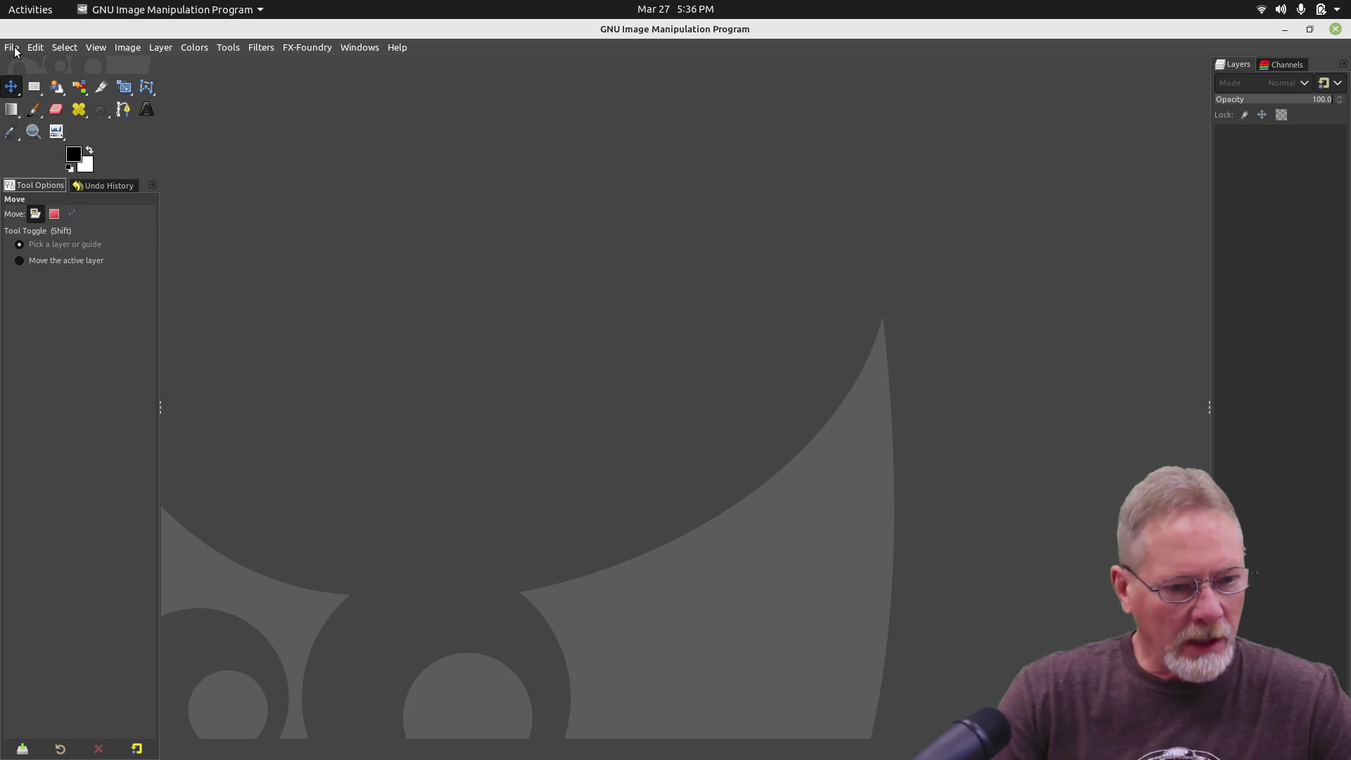
- Open screenshot_gimp_layers_1920x1080.png from the assets folder and fit the image in the window
left_click(12, 48)
left_click(21, 98)
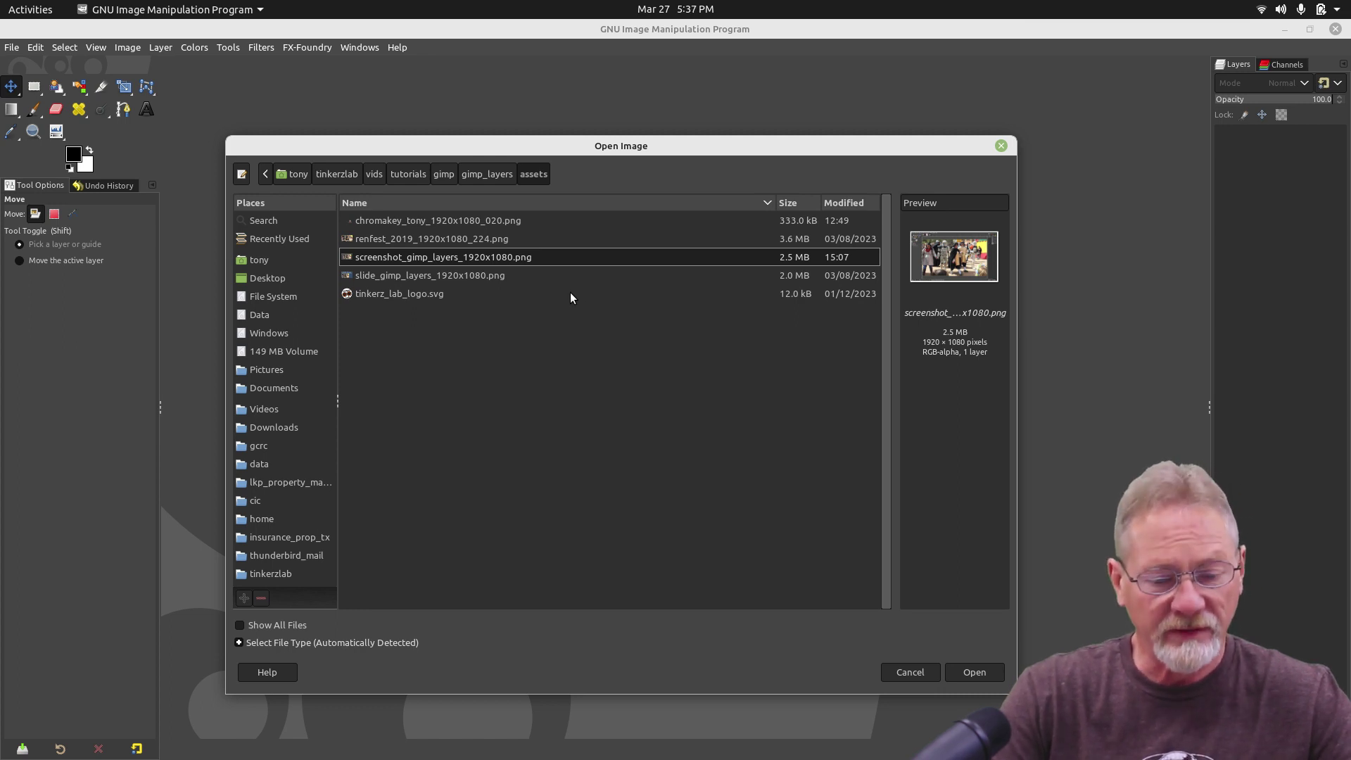
double_click(450, 257)
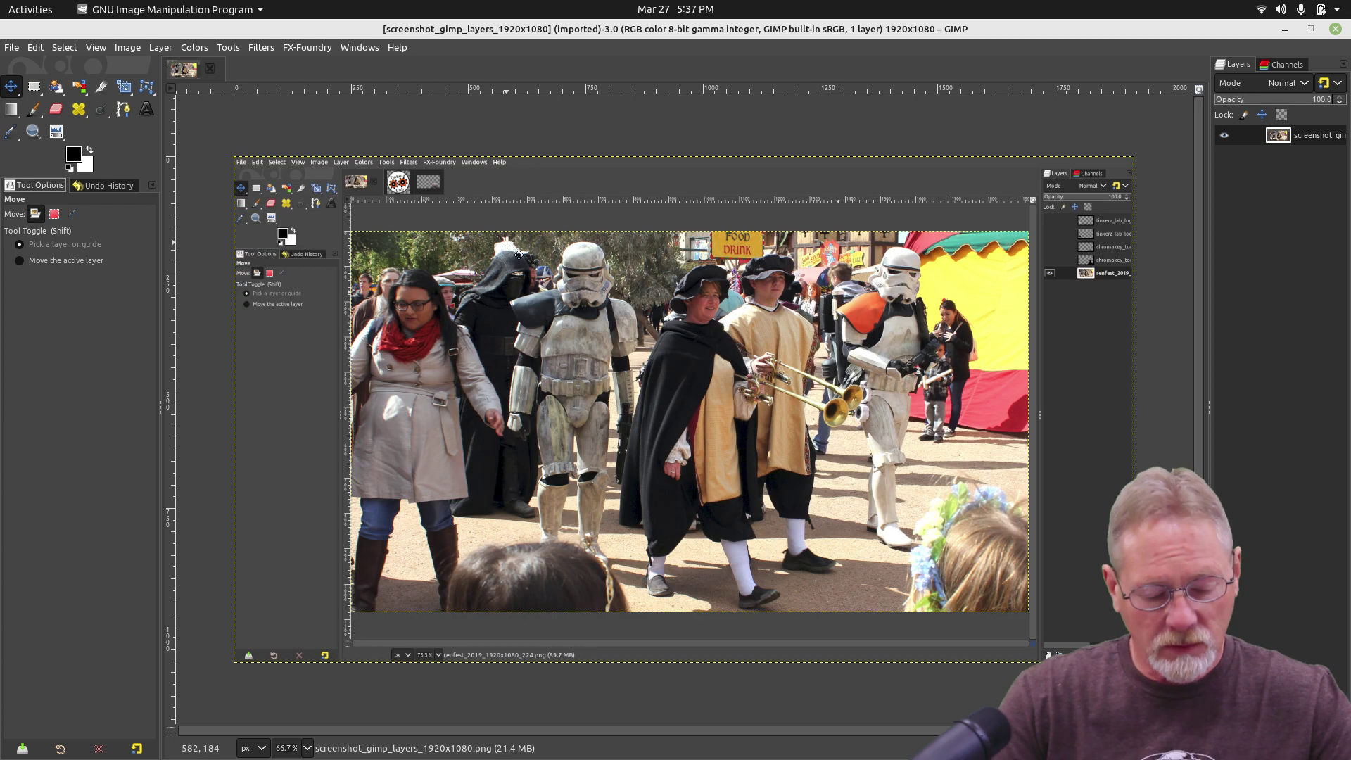
key("shift+ctrl+j")
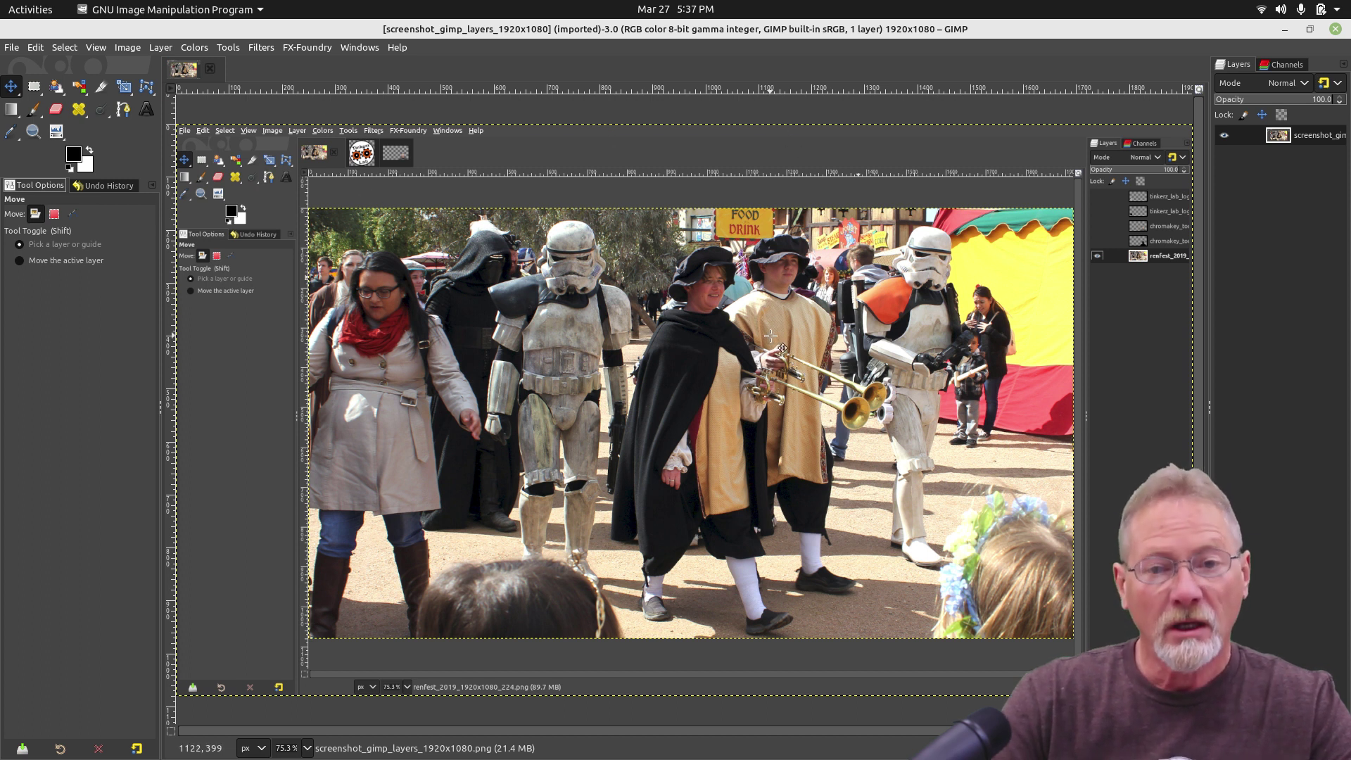
- Open tinkerz_lab_logo.svg as a separate image, accepting the suggested SVG import settings
left_click(11, 48)
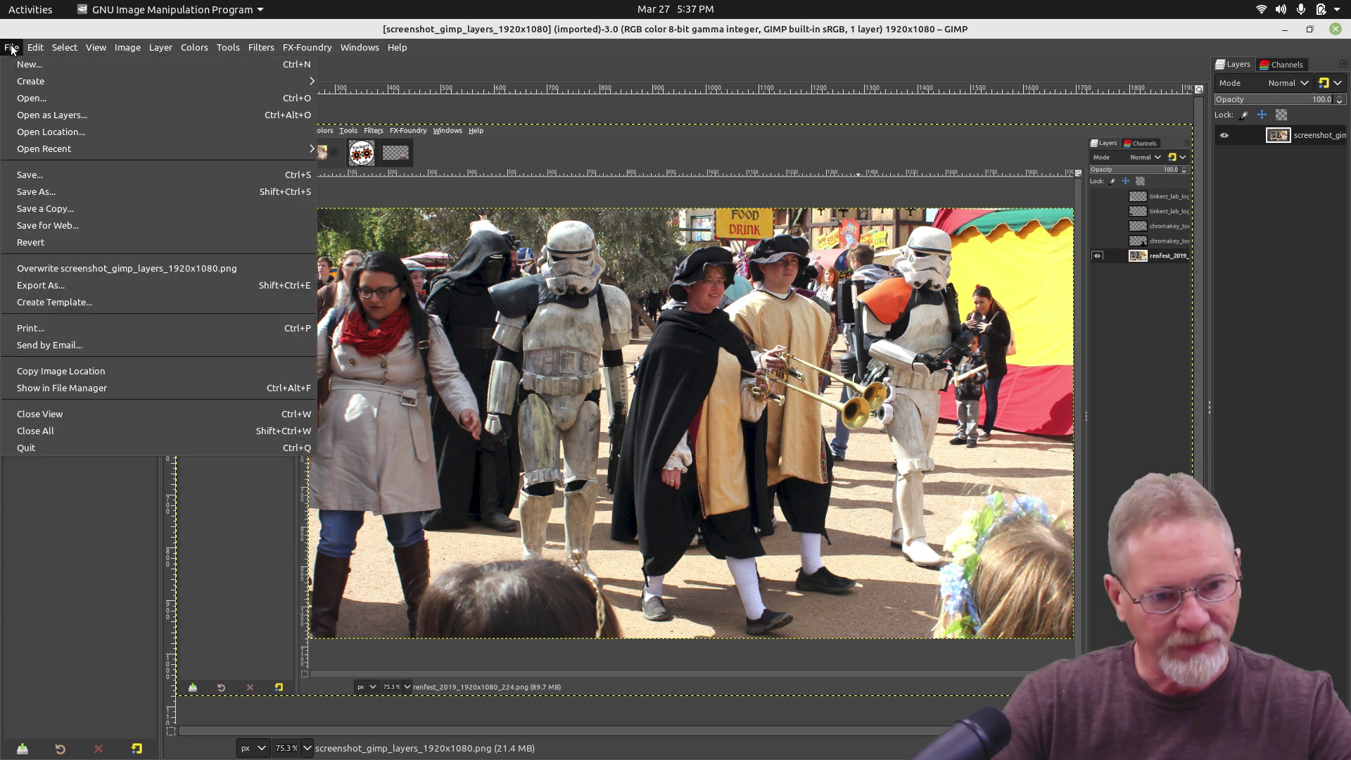
left_click(38, 98)
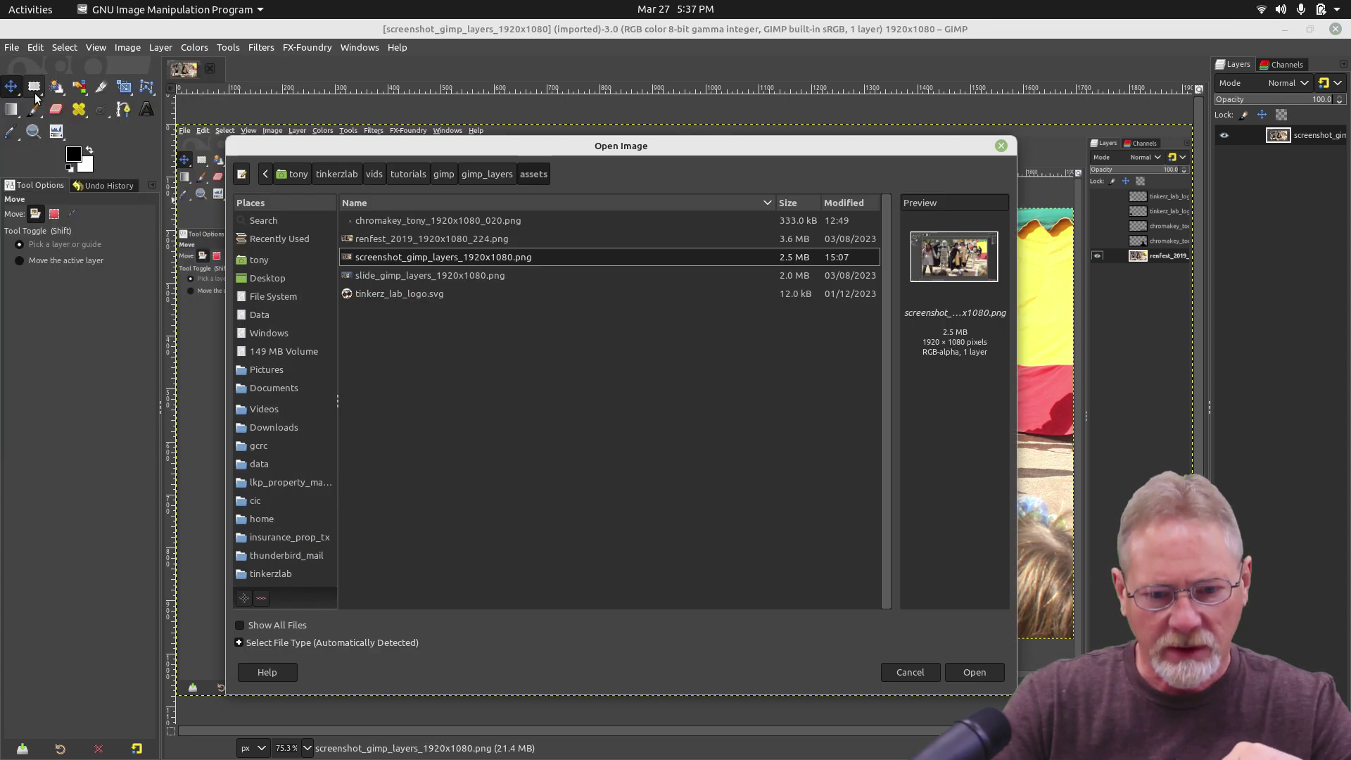
left_click(428, 294)
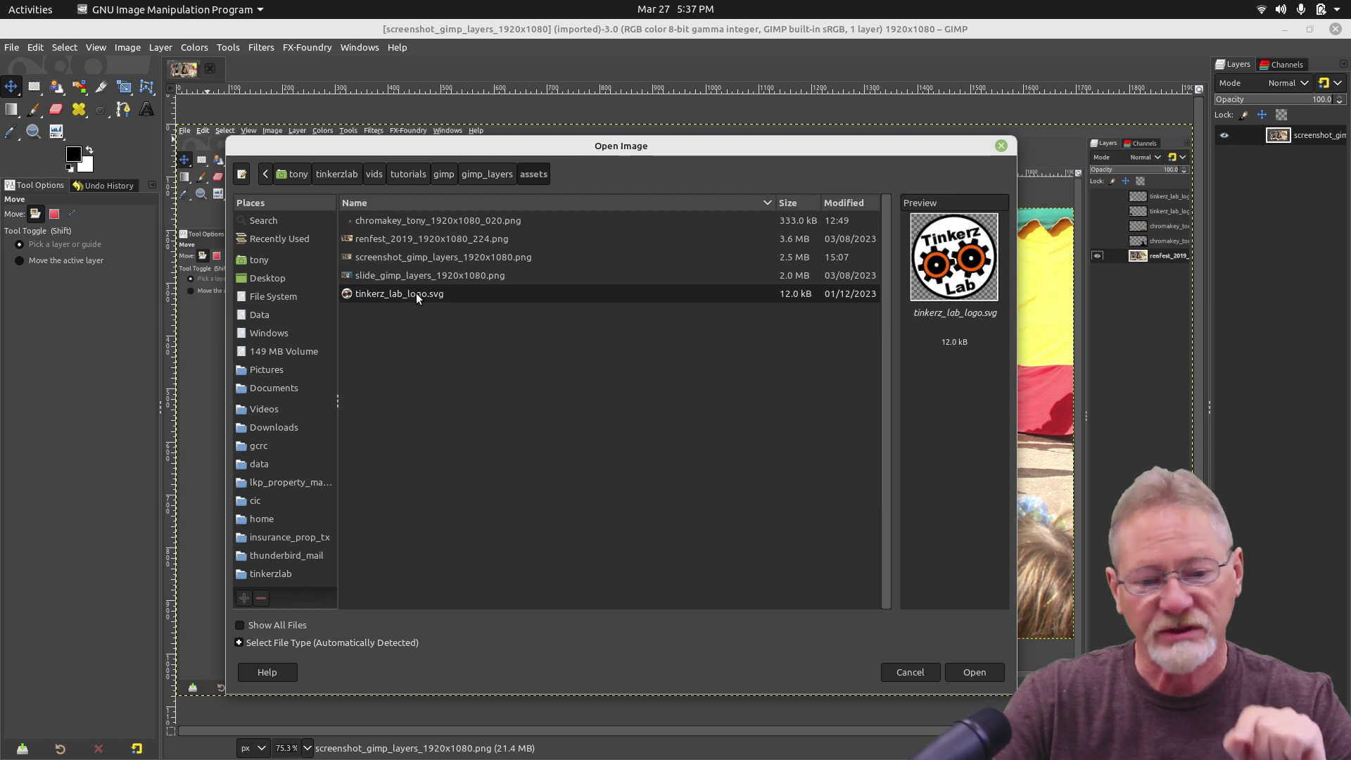
double_click(416, 292)
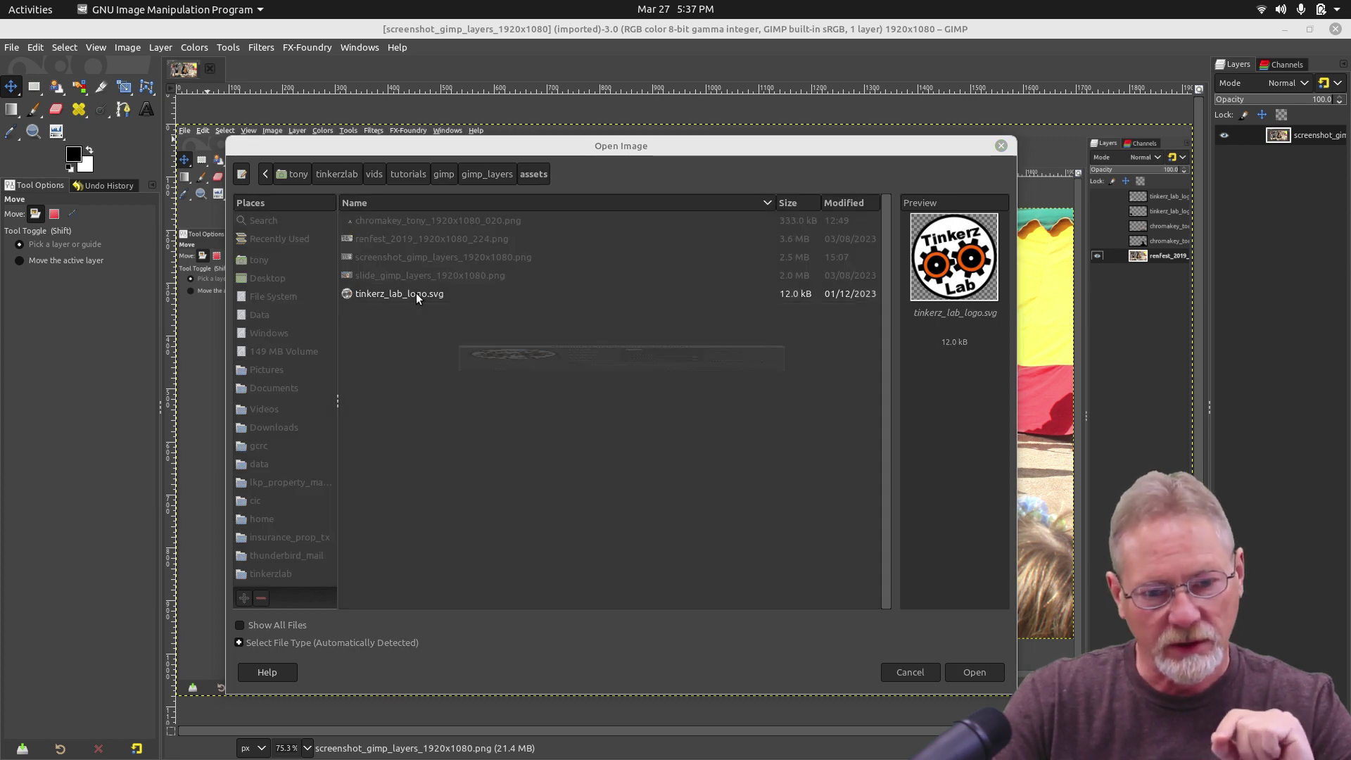
left_click(740, 448)
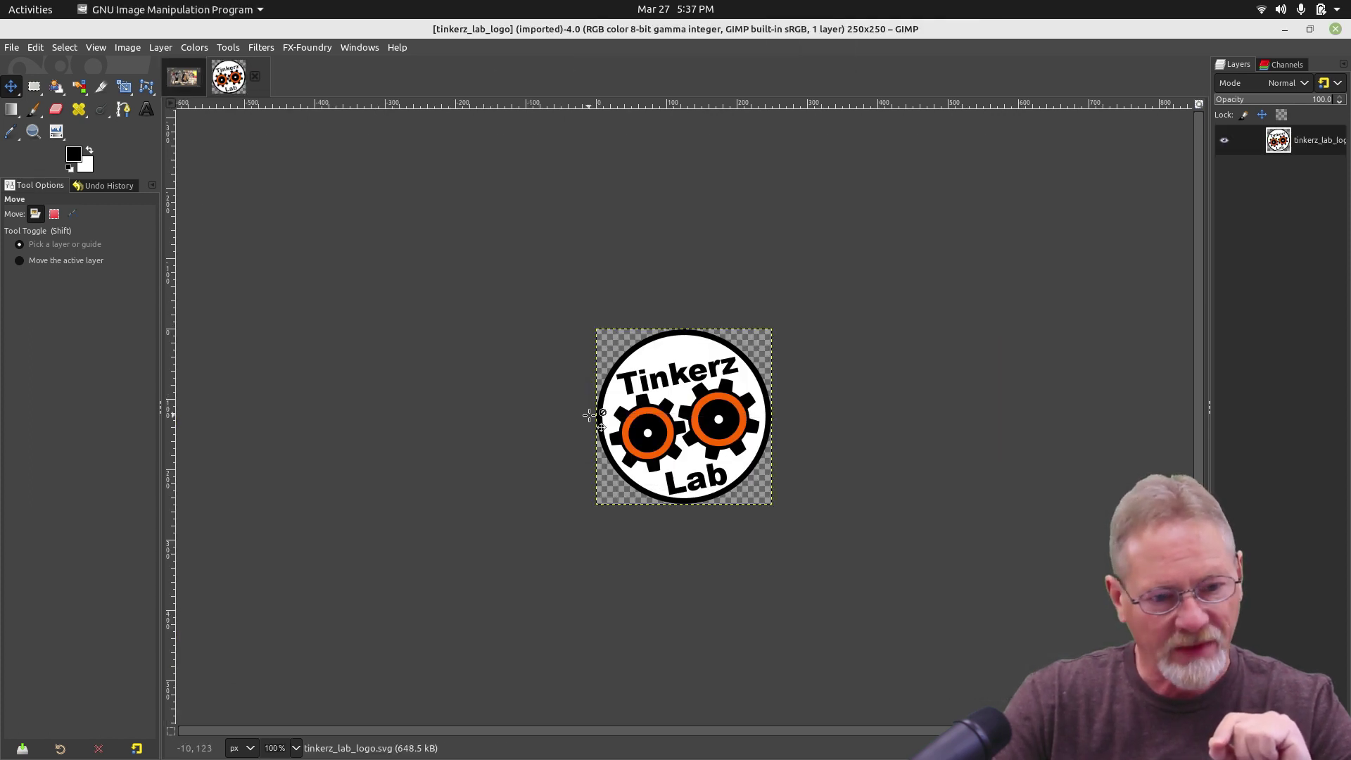
- Open the chromakey PNG cut-out from the assets folder as another separate image
left_click(12, 47)
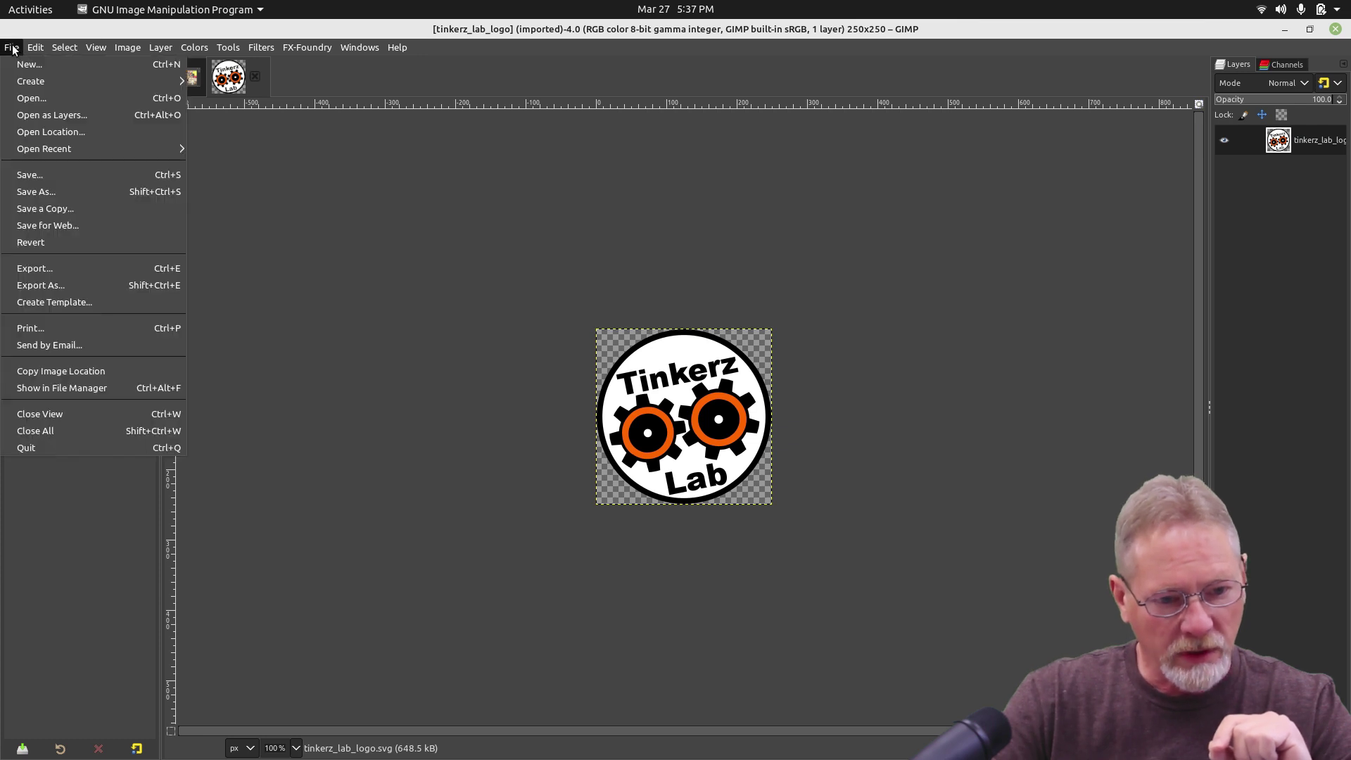
left_click(28, 94)
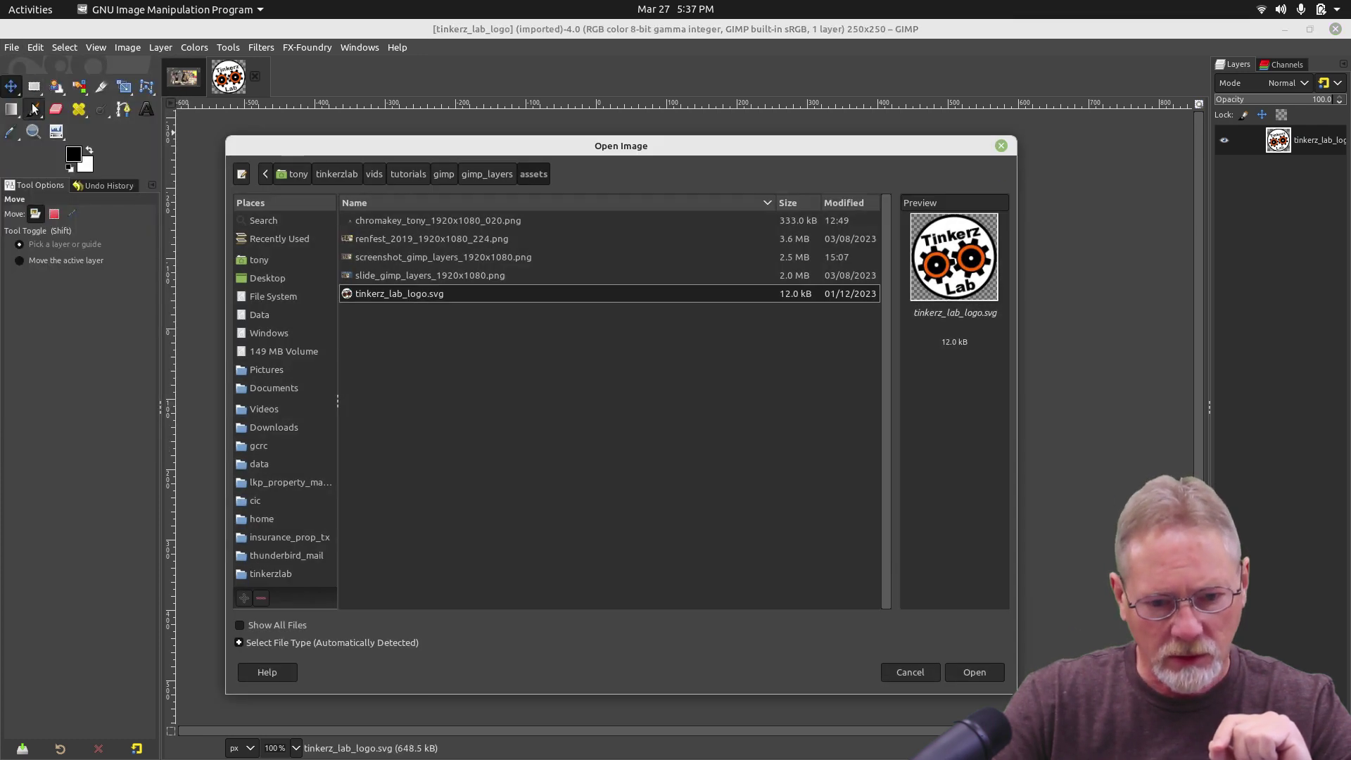
left_click(436, 222)
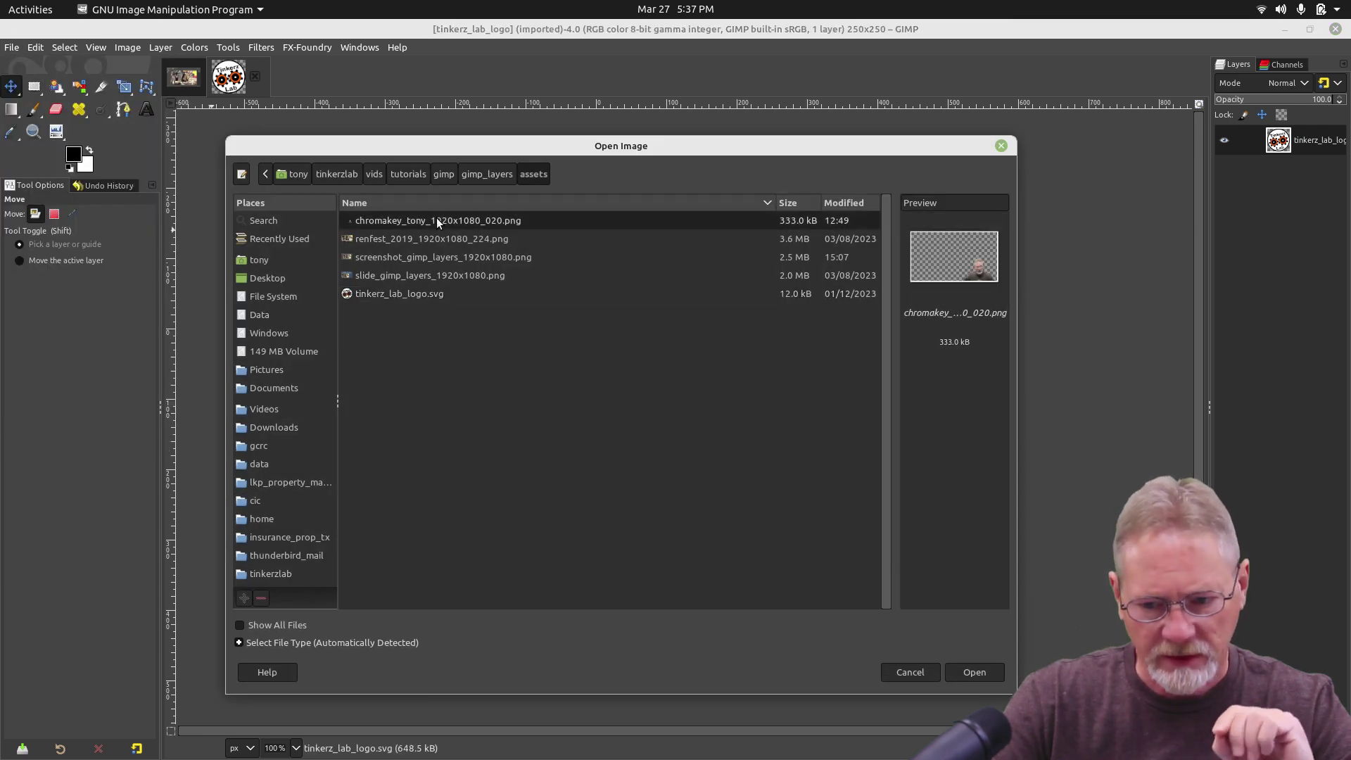
left_click(975, 672)
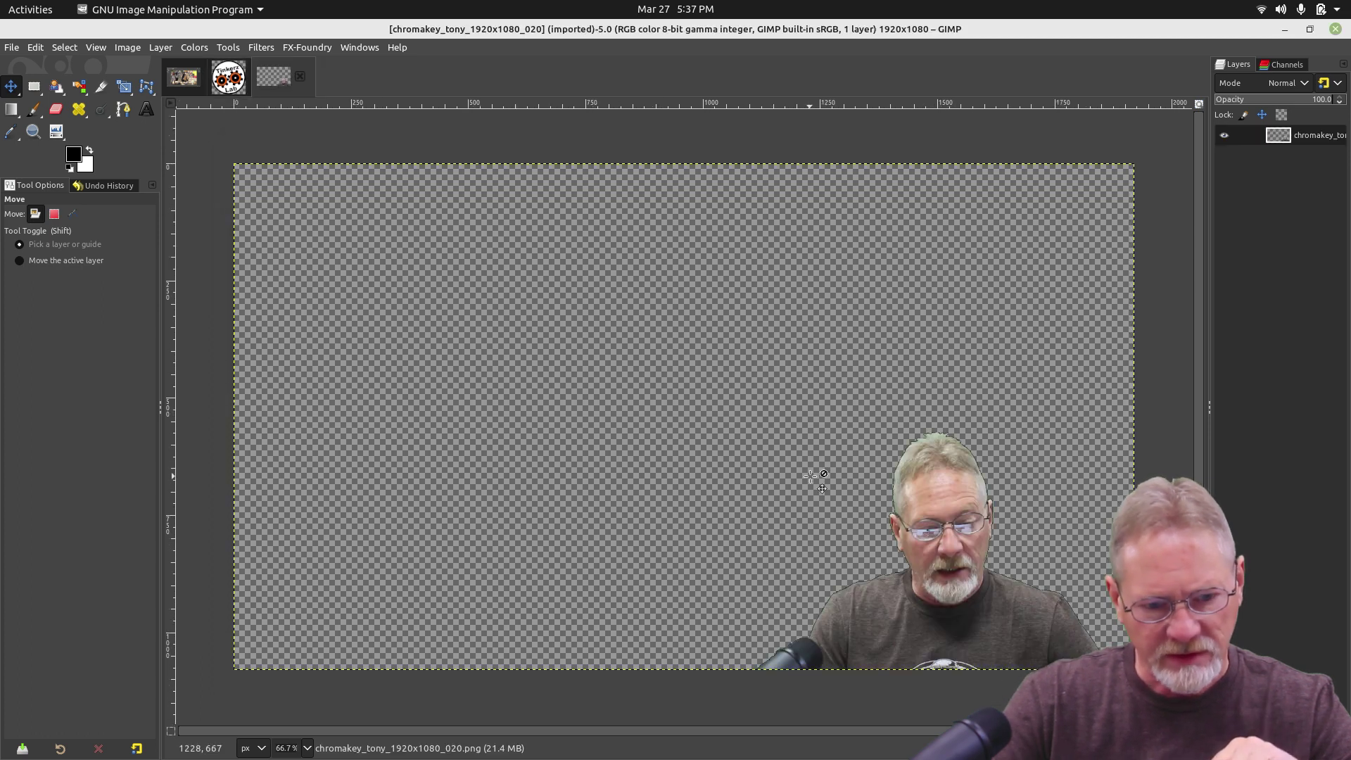
- Save the screenshot image as a new XCF file named layers_tut_gimp_layers_1920x1080.xcf in the assets folder
left_click(190, 78)
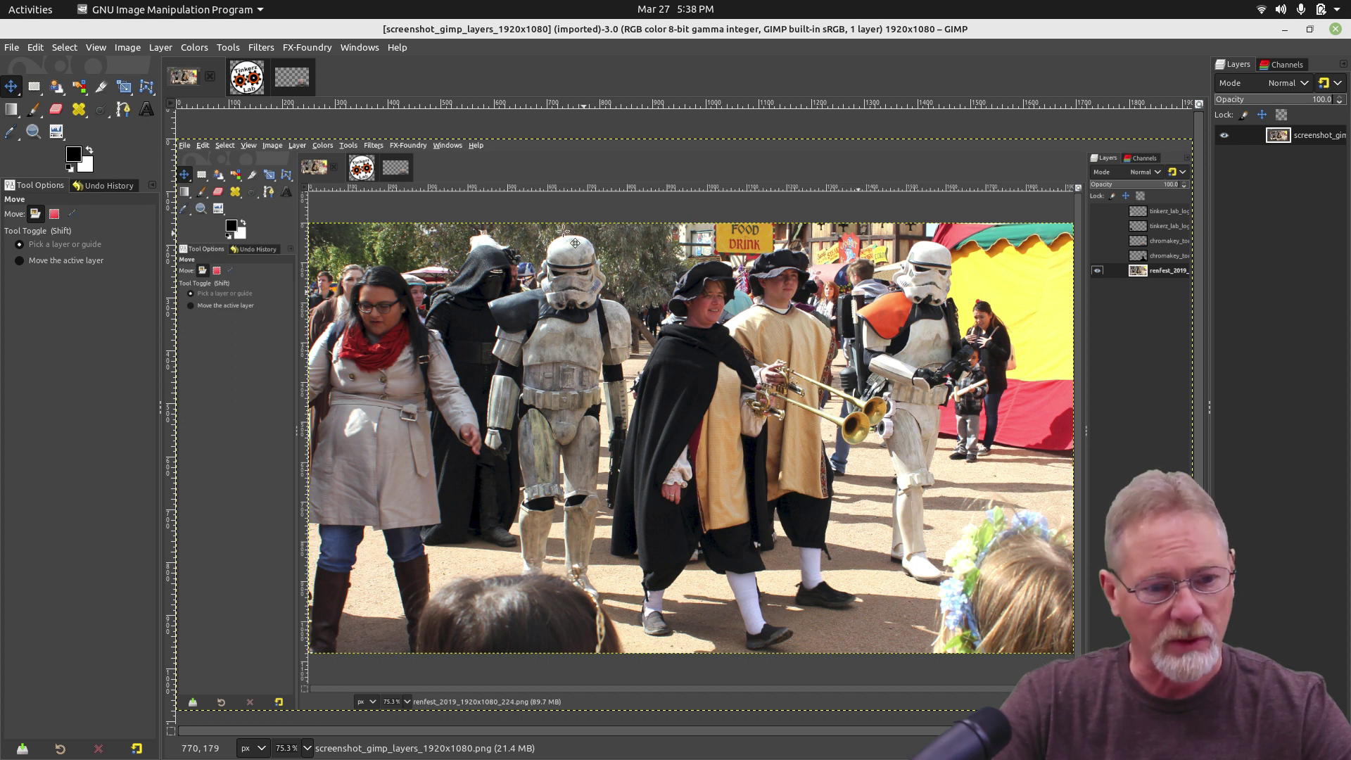
left_click(13, 48)
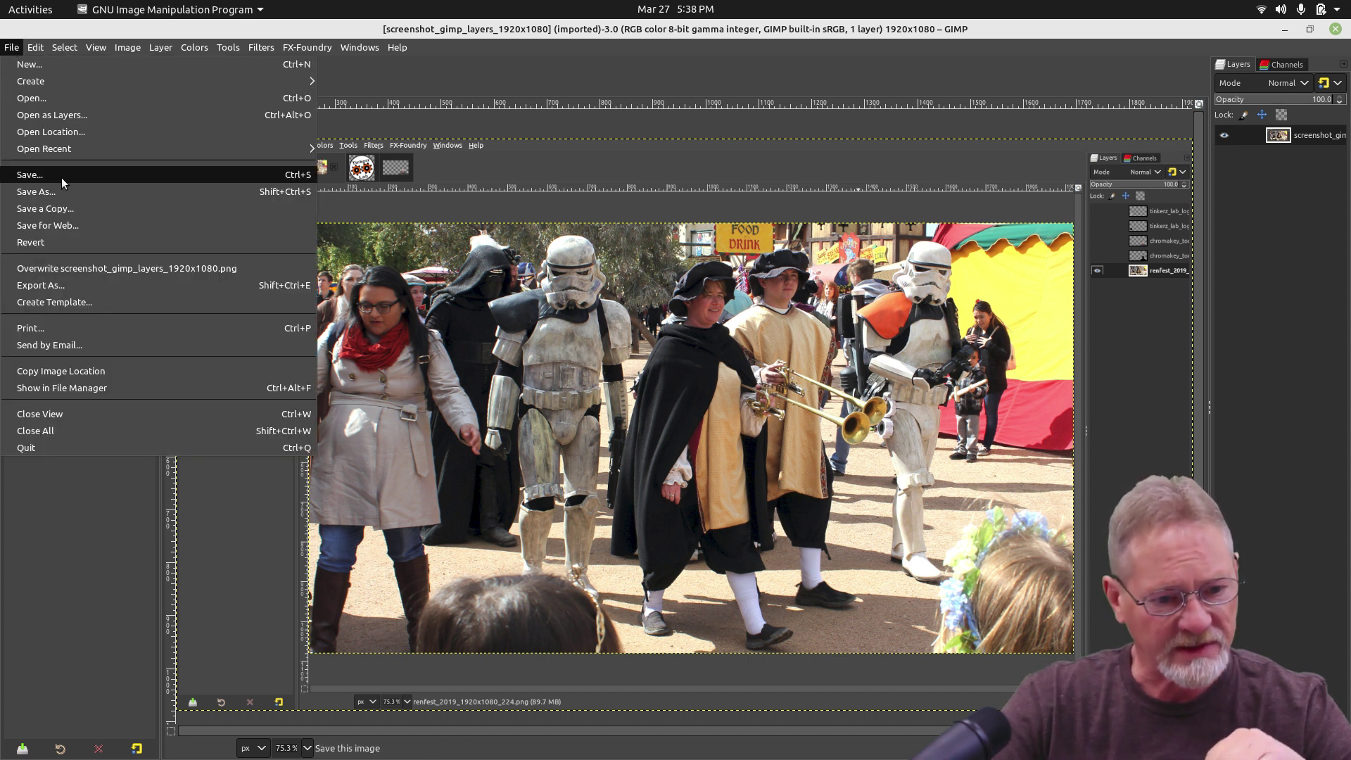
left_click(37, 192)
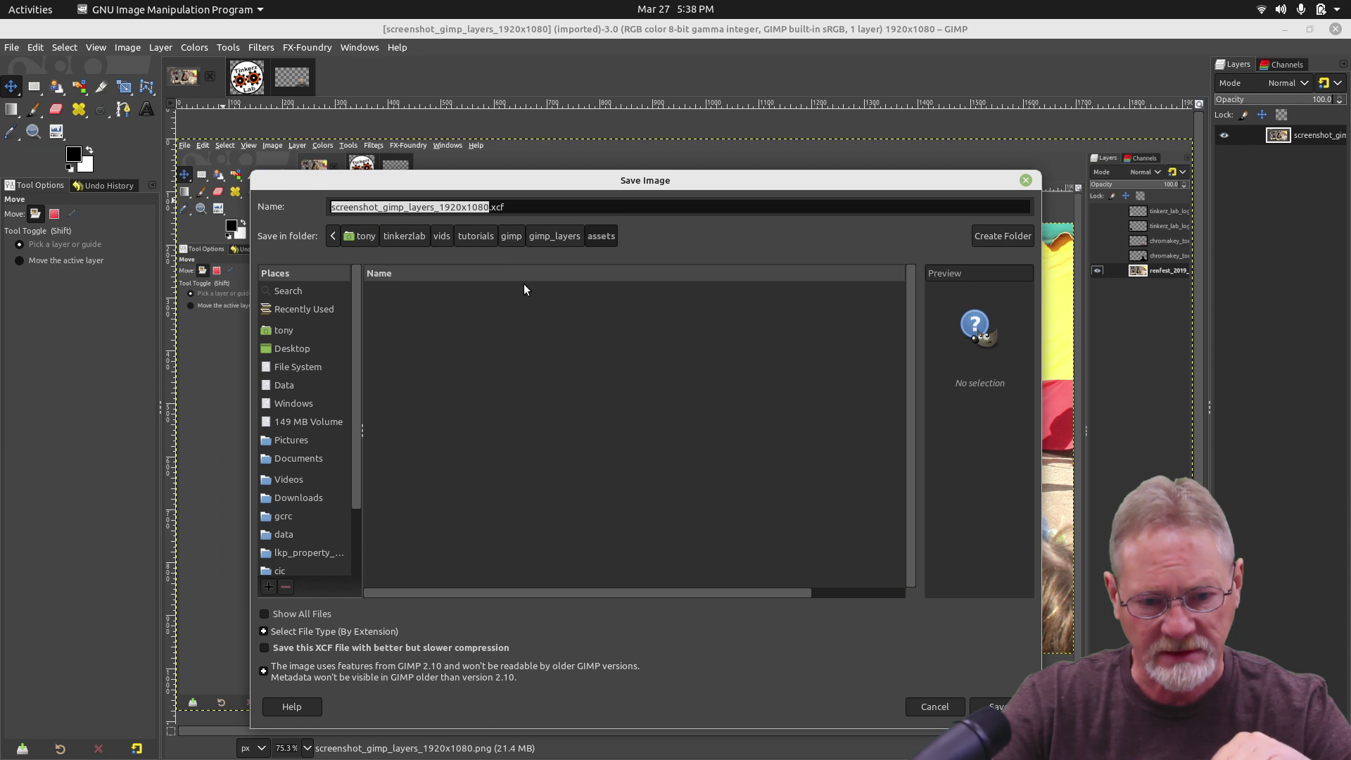
left_click(378, 208)
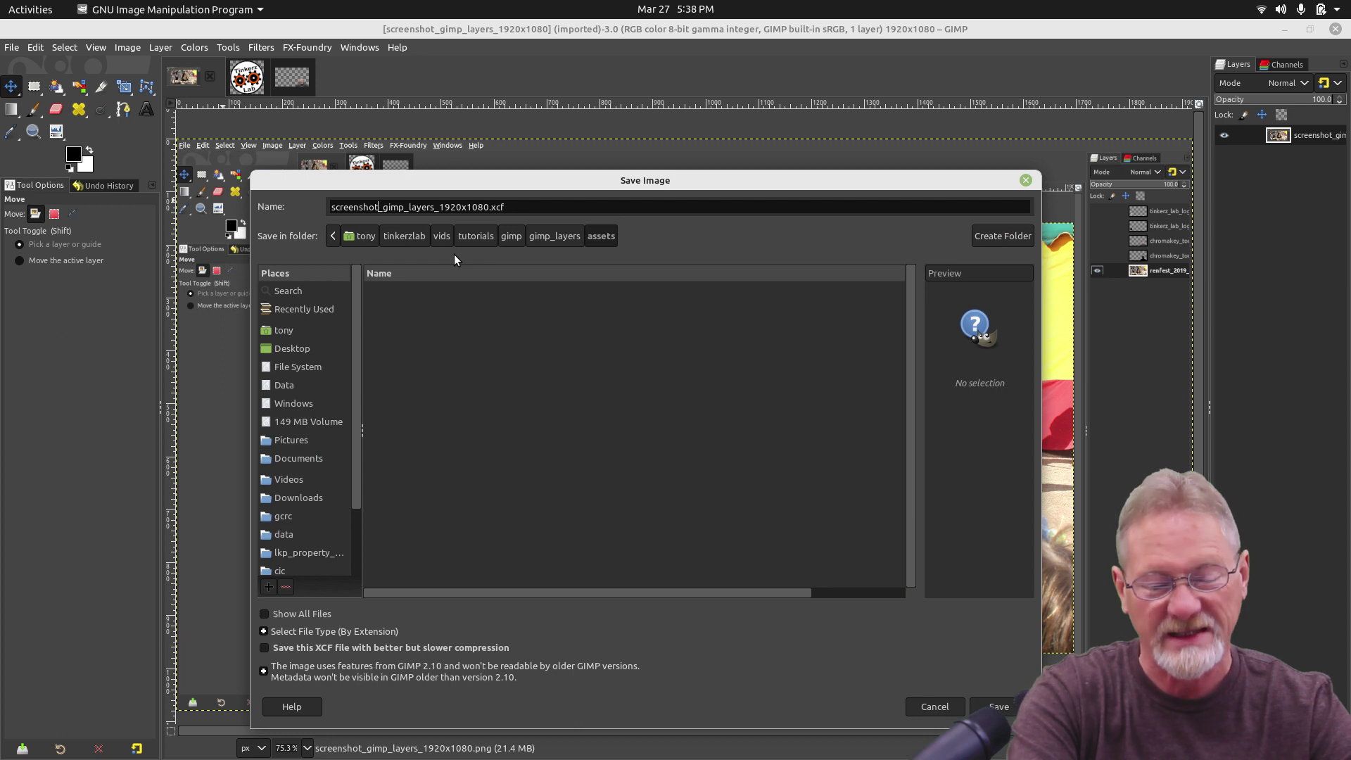
key("BackSpace")
key("BackSpace")
key("BackSpace")
key("BackSpace")
key("BackSpace")
key("BackSpace")
key("BackSpace")
key("BackSpace")
key("BackSpace")
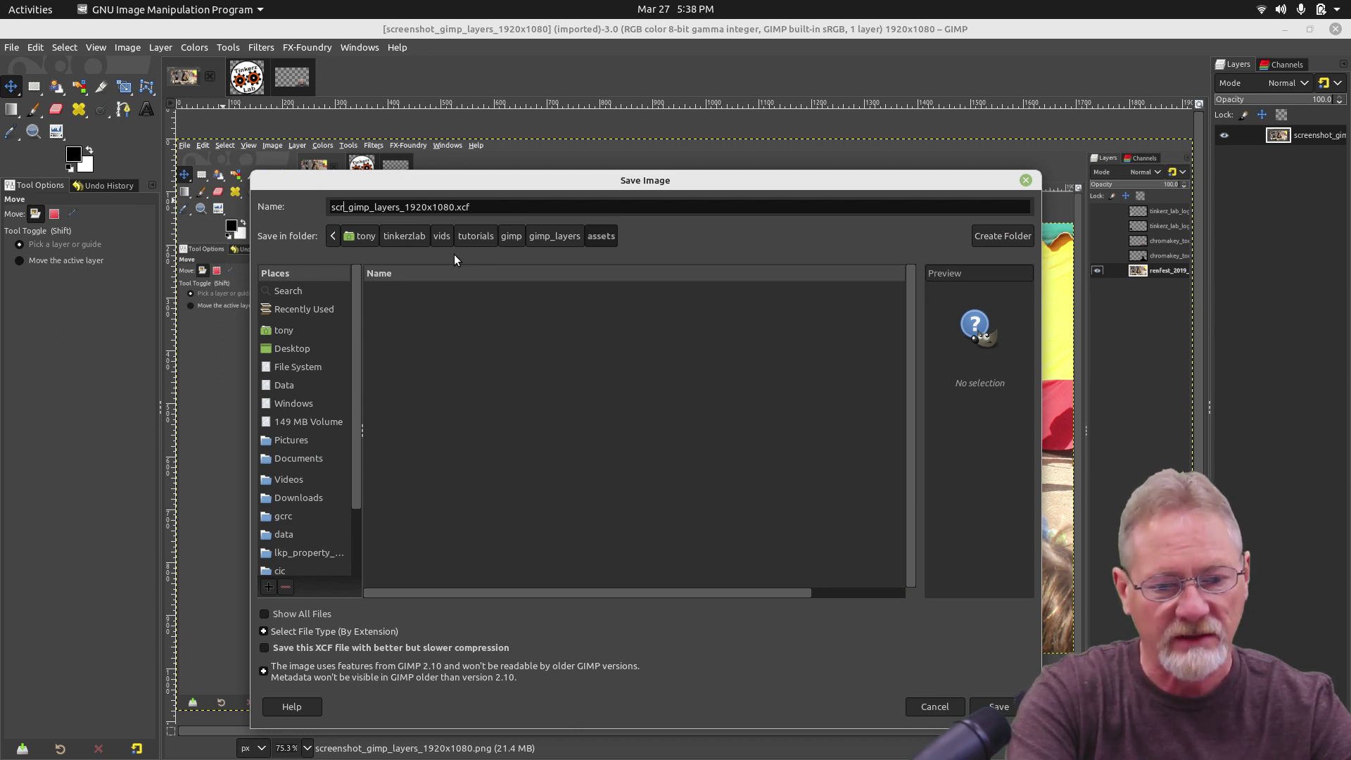
key("BackSpace")
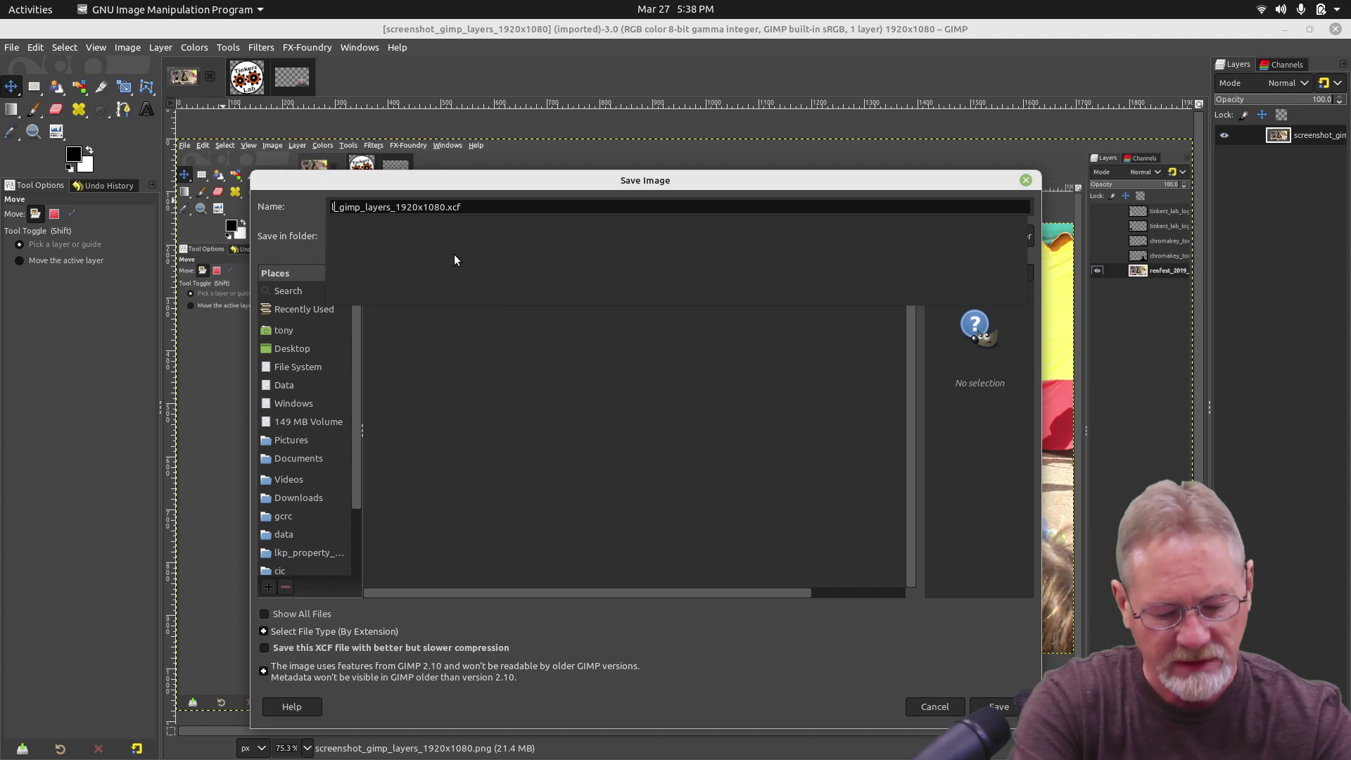
type("layers")
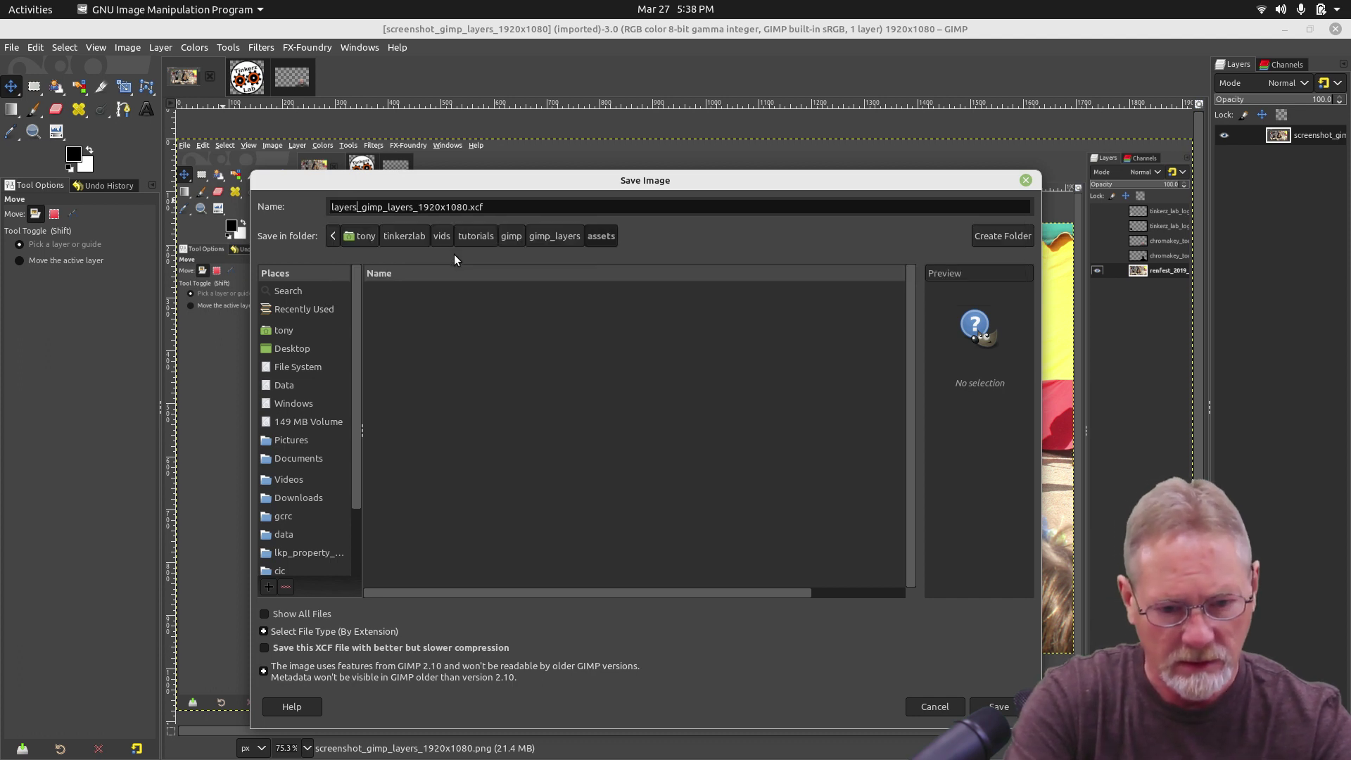
type("_tut")
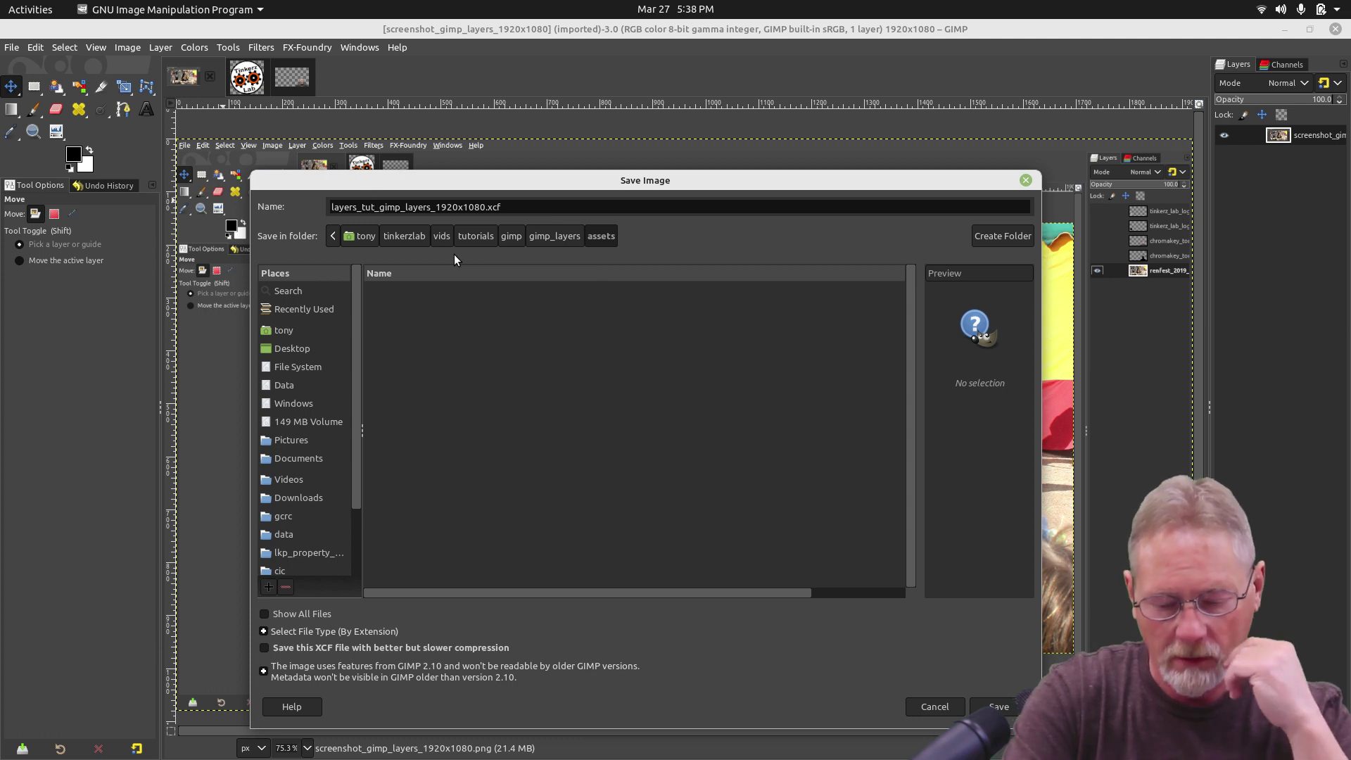
key("Return")
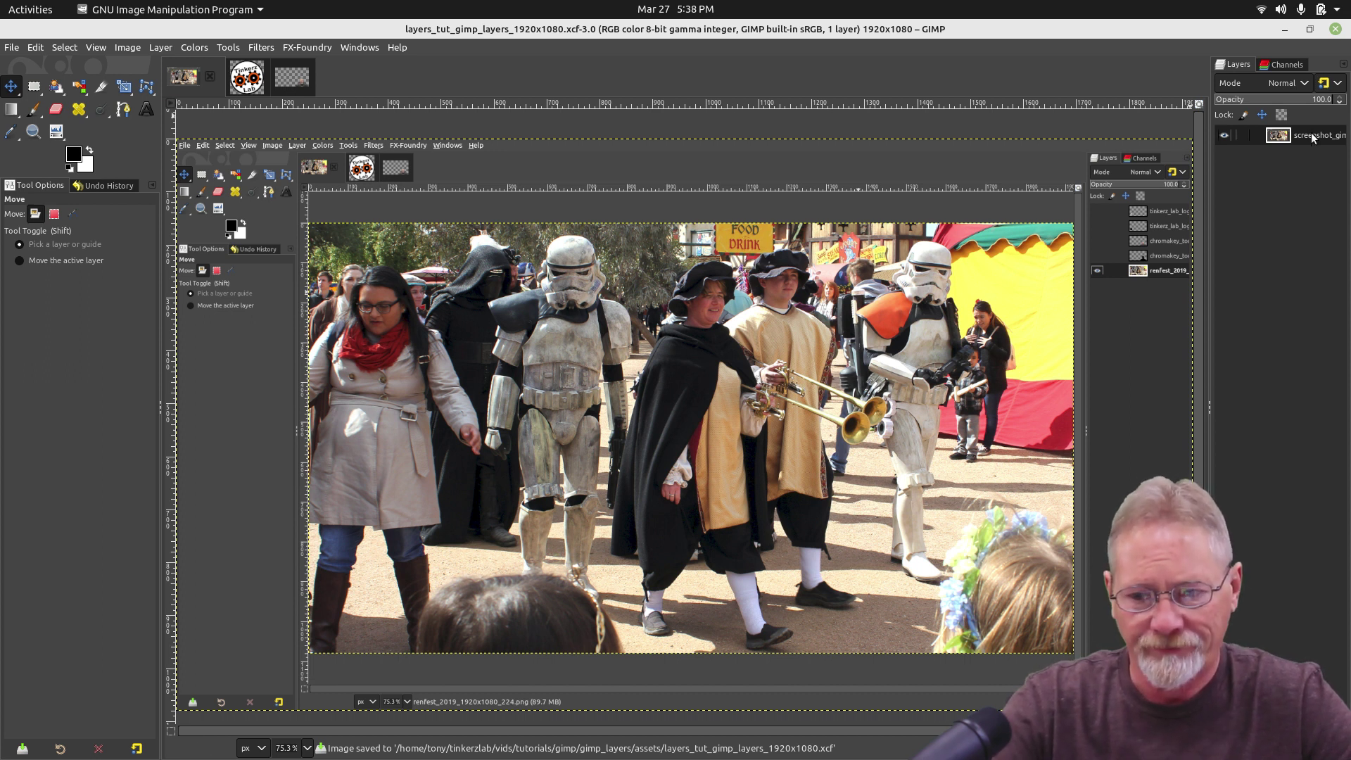
- Copy the tinkerz_lab_logo layer and paste it into the layers_tut_gimp_layers image as a floating selection
left_click(239, 79)
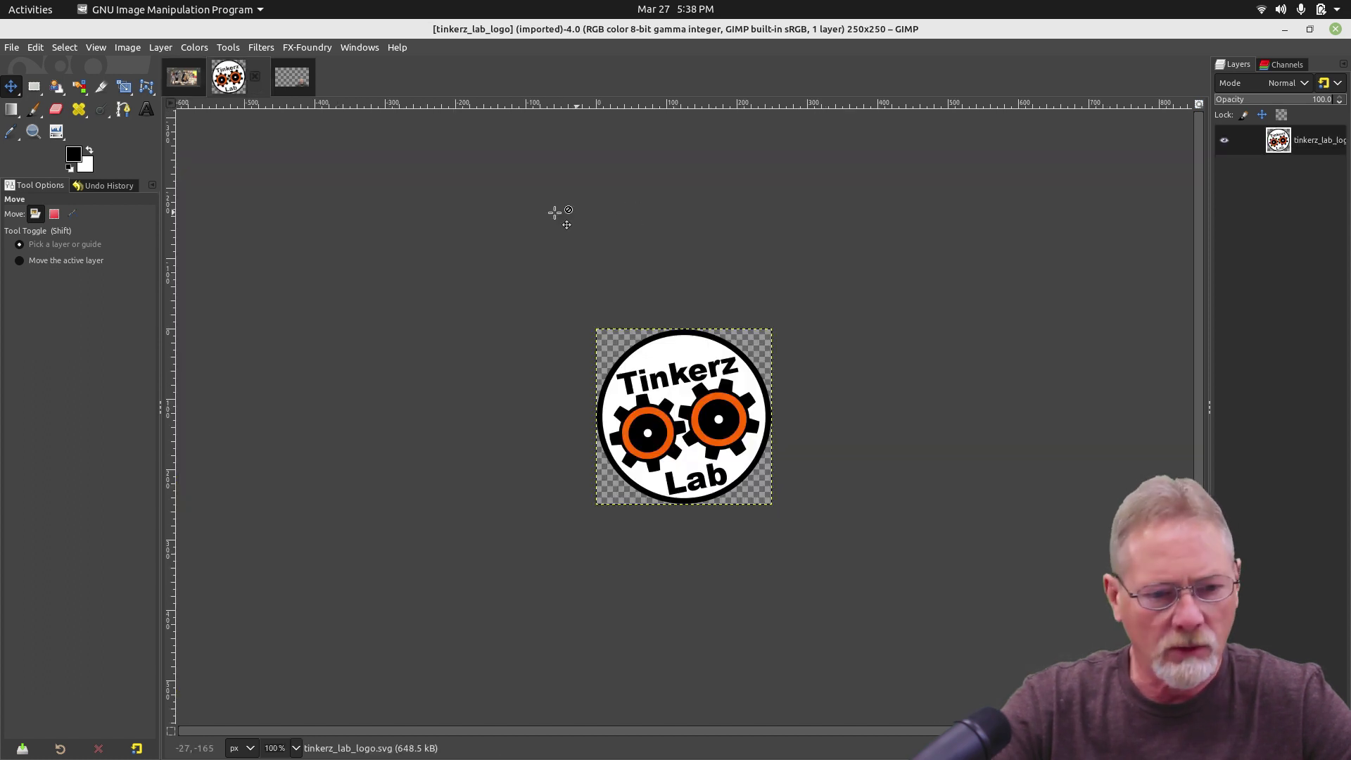
left_click(33, 47)
left_click(39, 141)
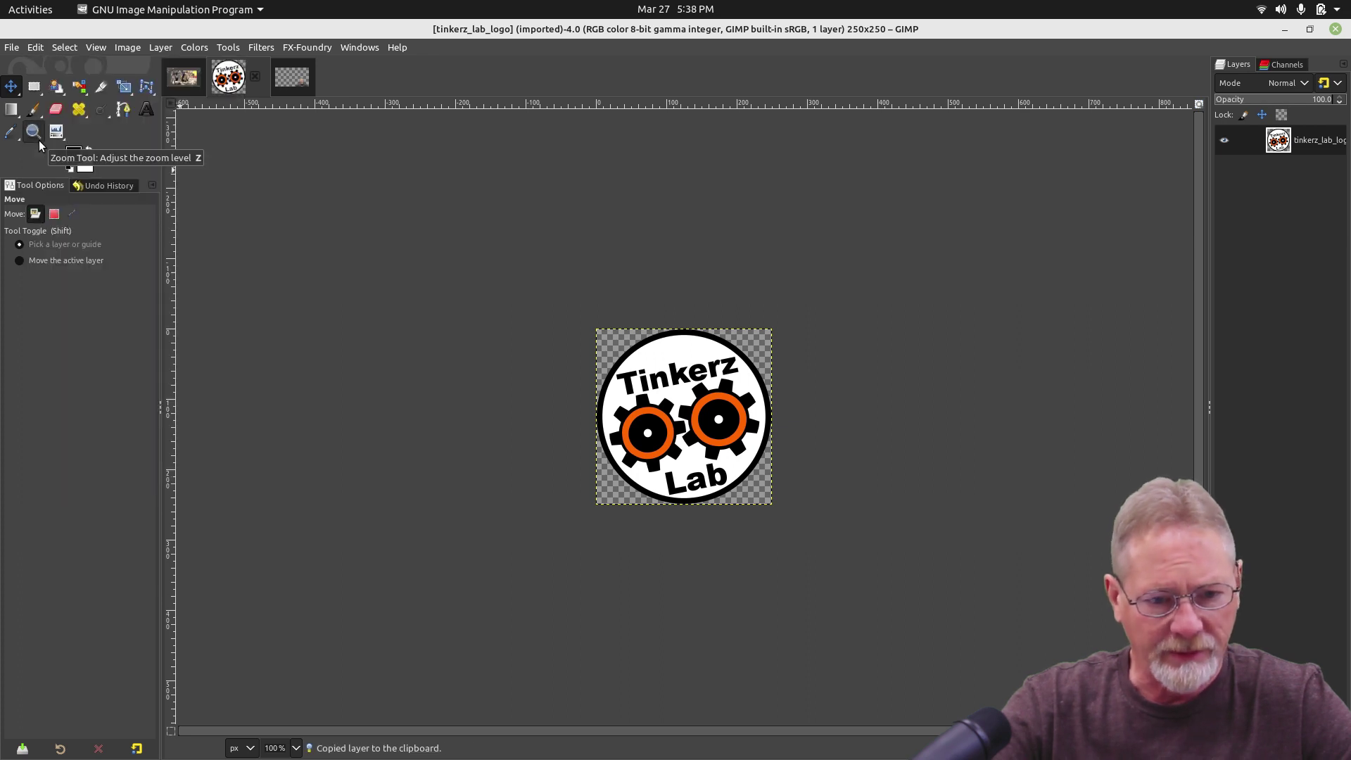
left_click(182, 78)
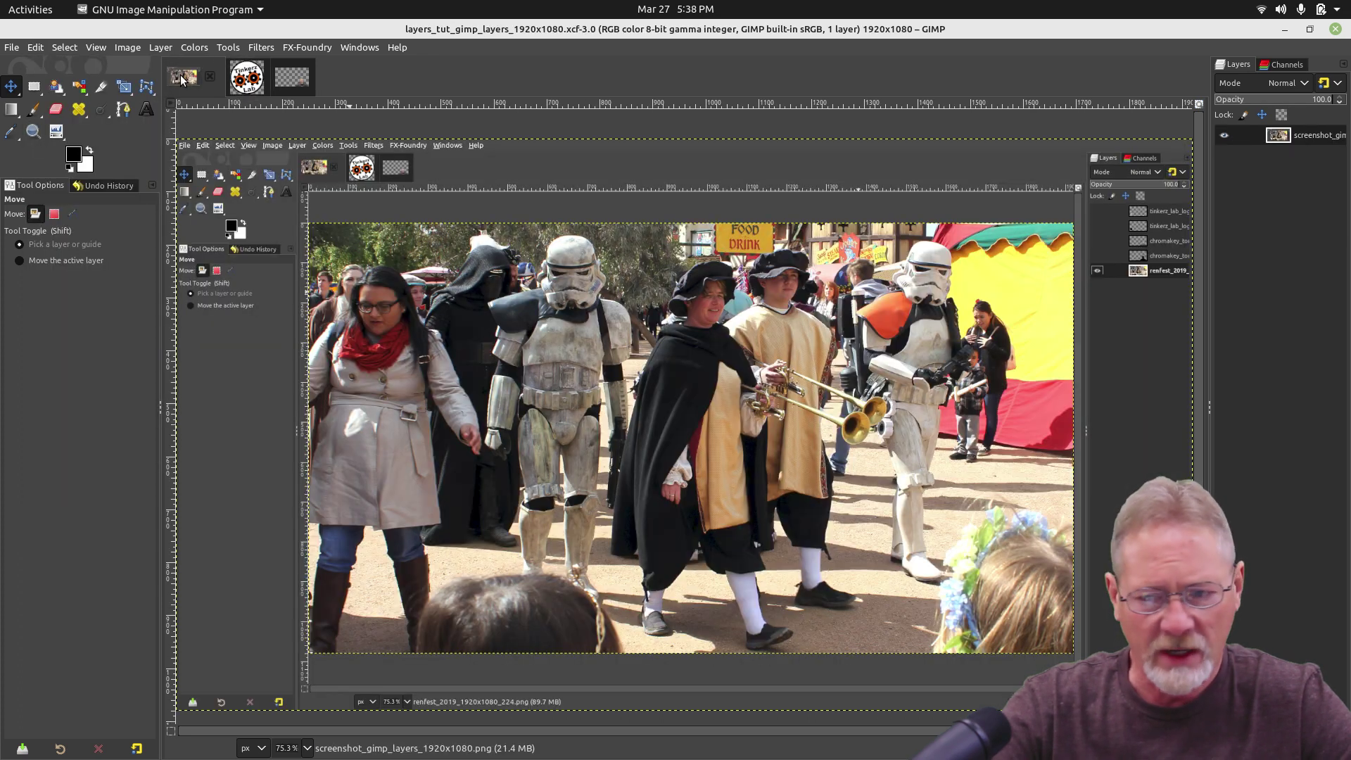
right_click(634, 284)
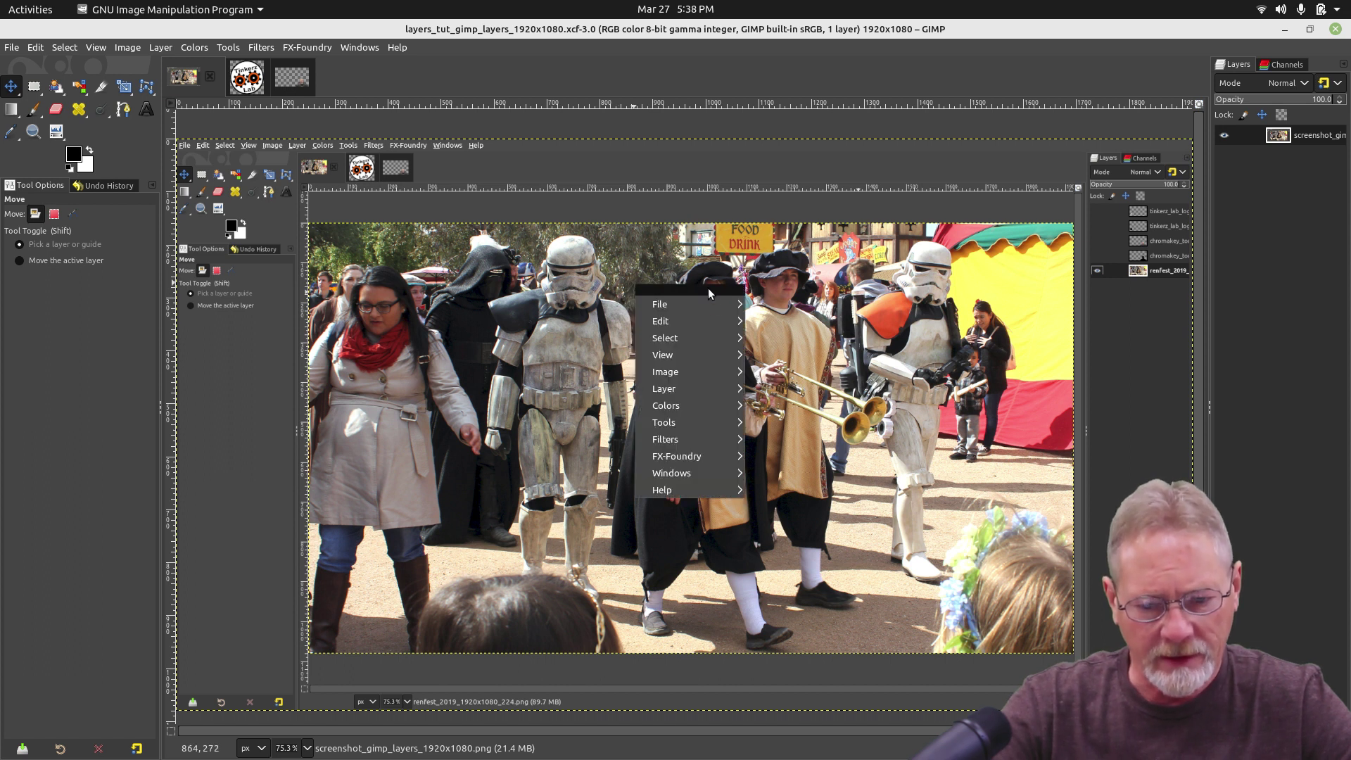
mouse_move(701, 320)
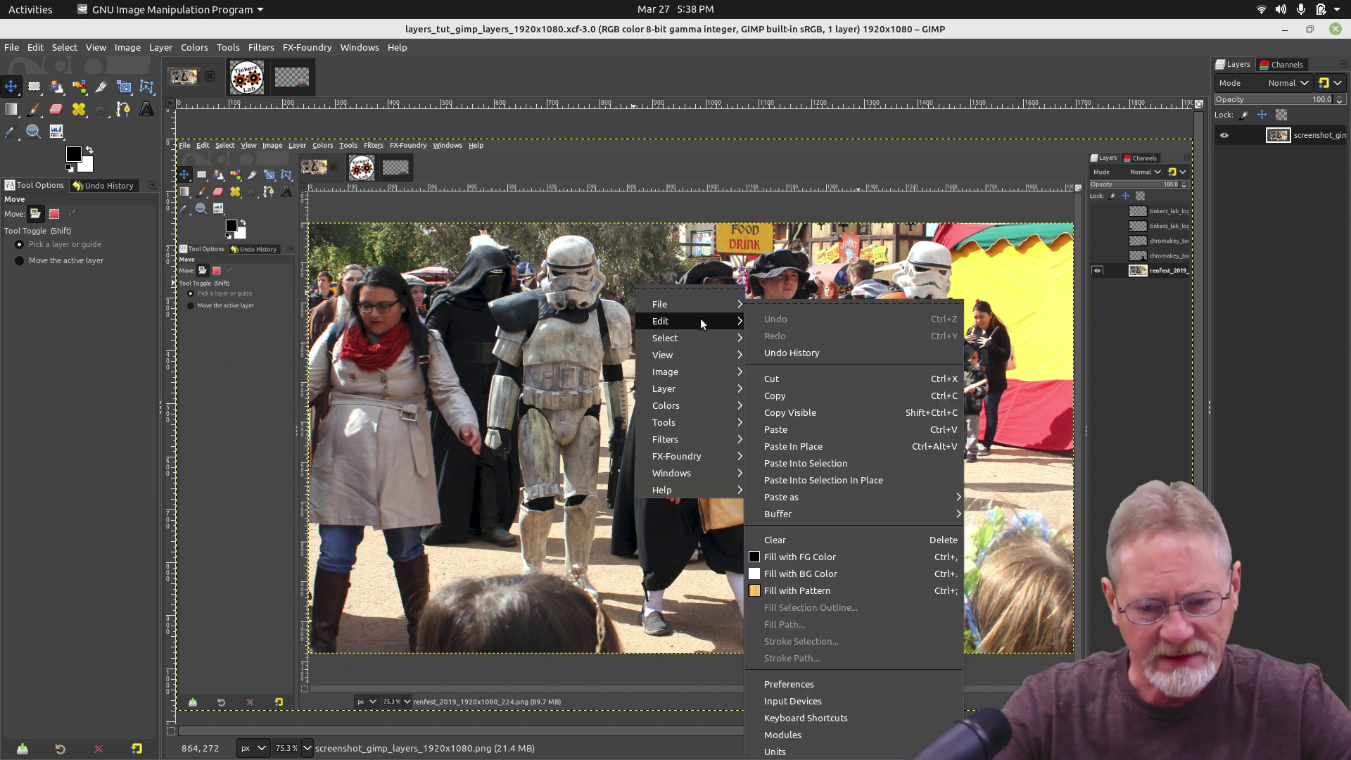
left_click(782, 429)
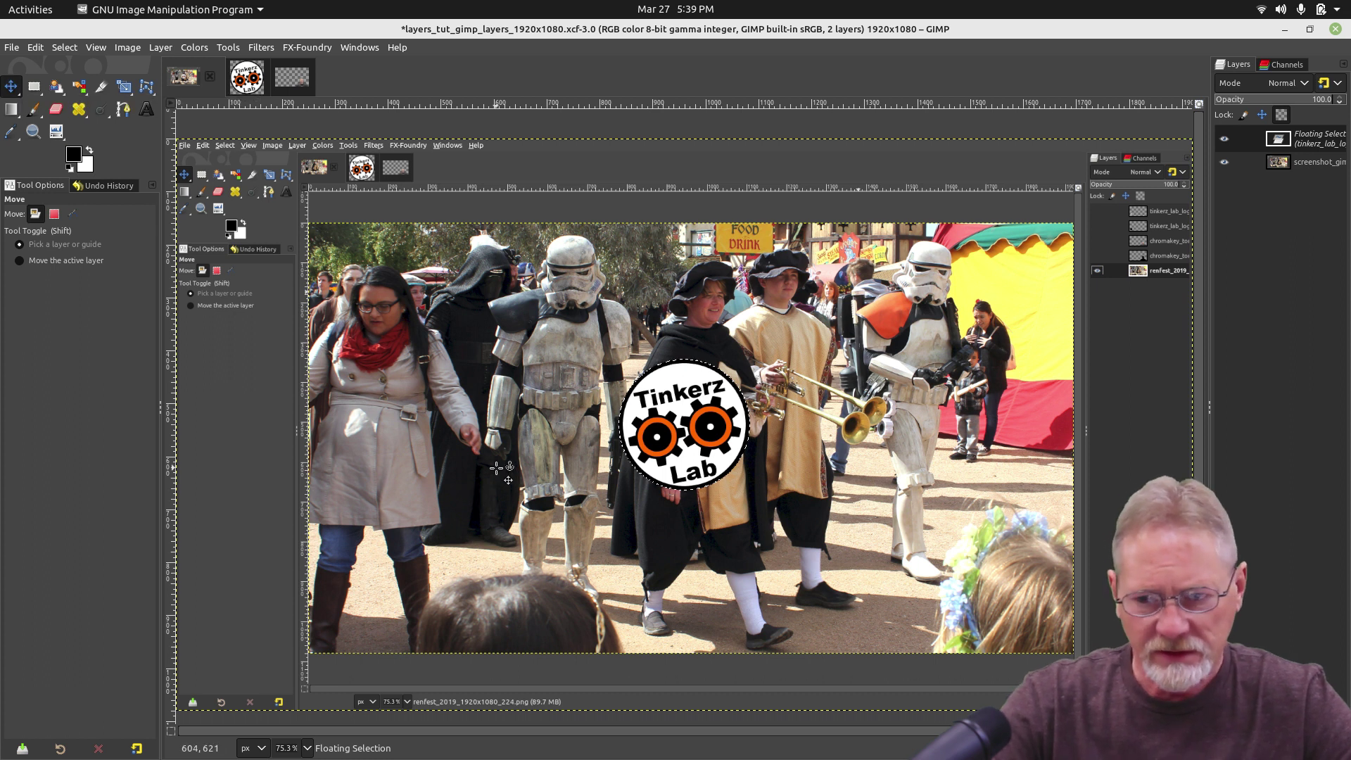
- Dock the Layers dialog alongside Tool Options and Undo History, and widen that dock to fit the full layer names
left_click_drag(1238, 67, 24, 190)
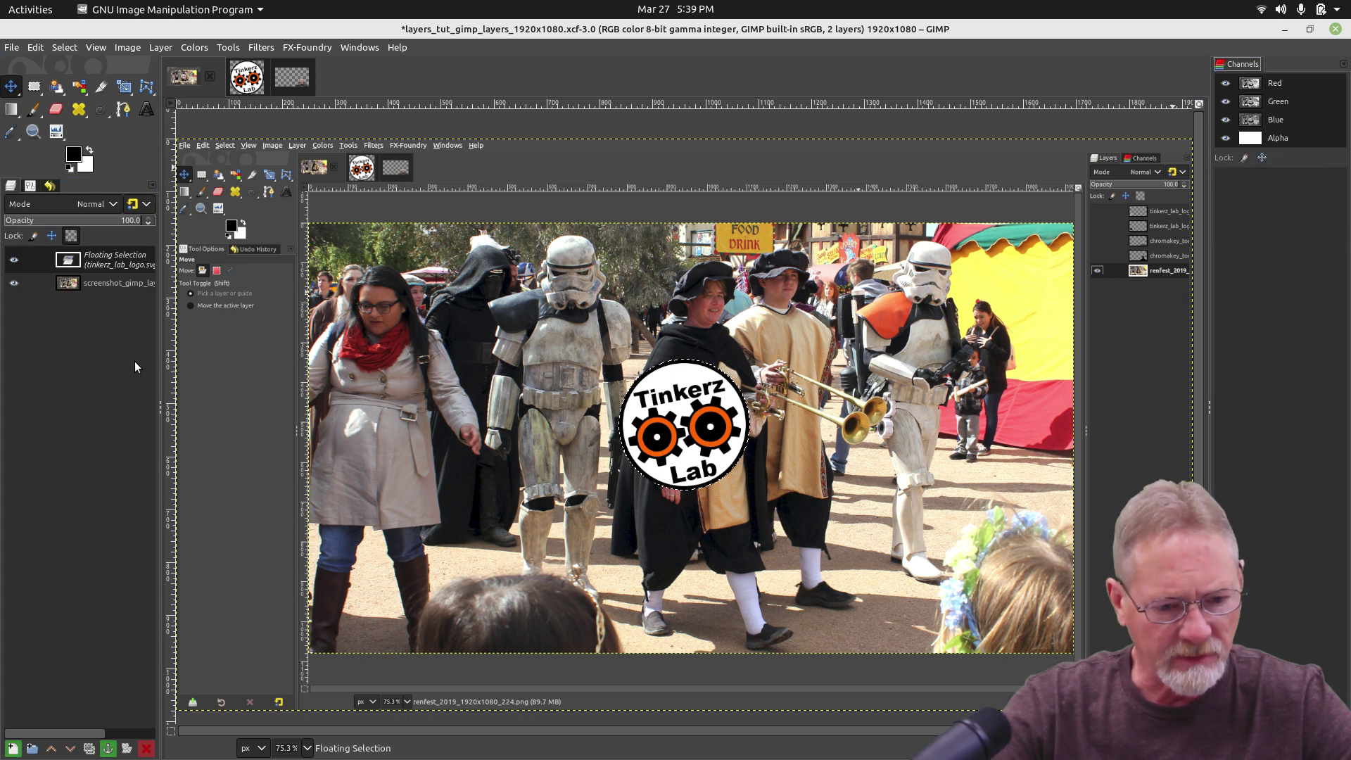
left_click_drag(160, 370, 235, 378)
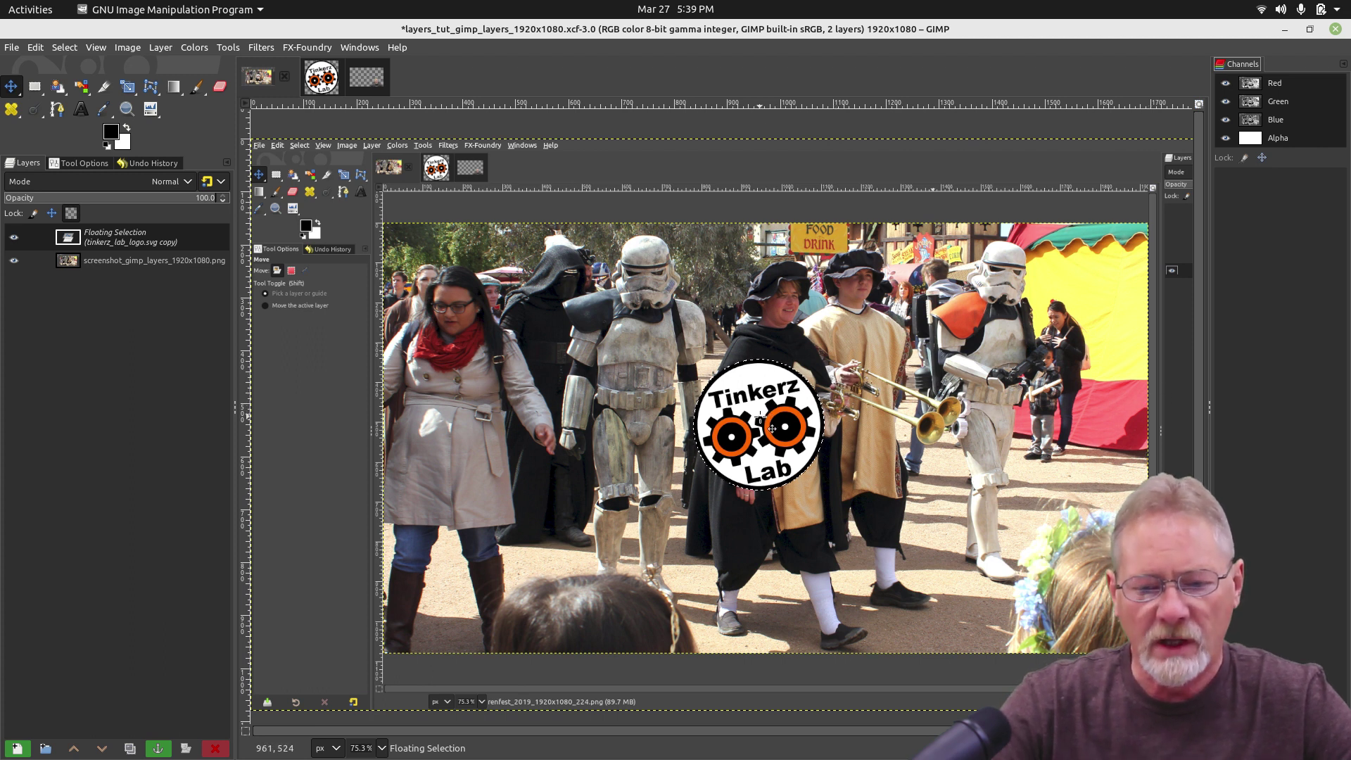
- Move the floating logo to the photo's lower-right corner and anchor it to the screenshot layer
left_click_drag(772, 428, 1071, 577)
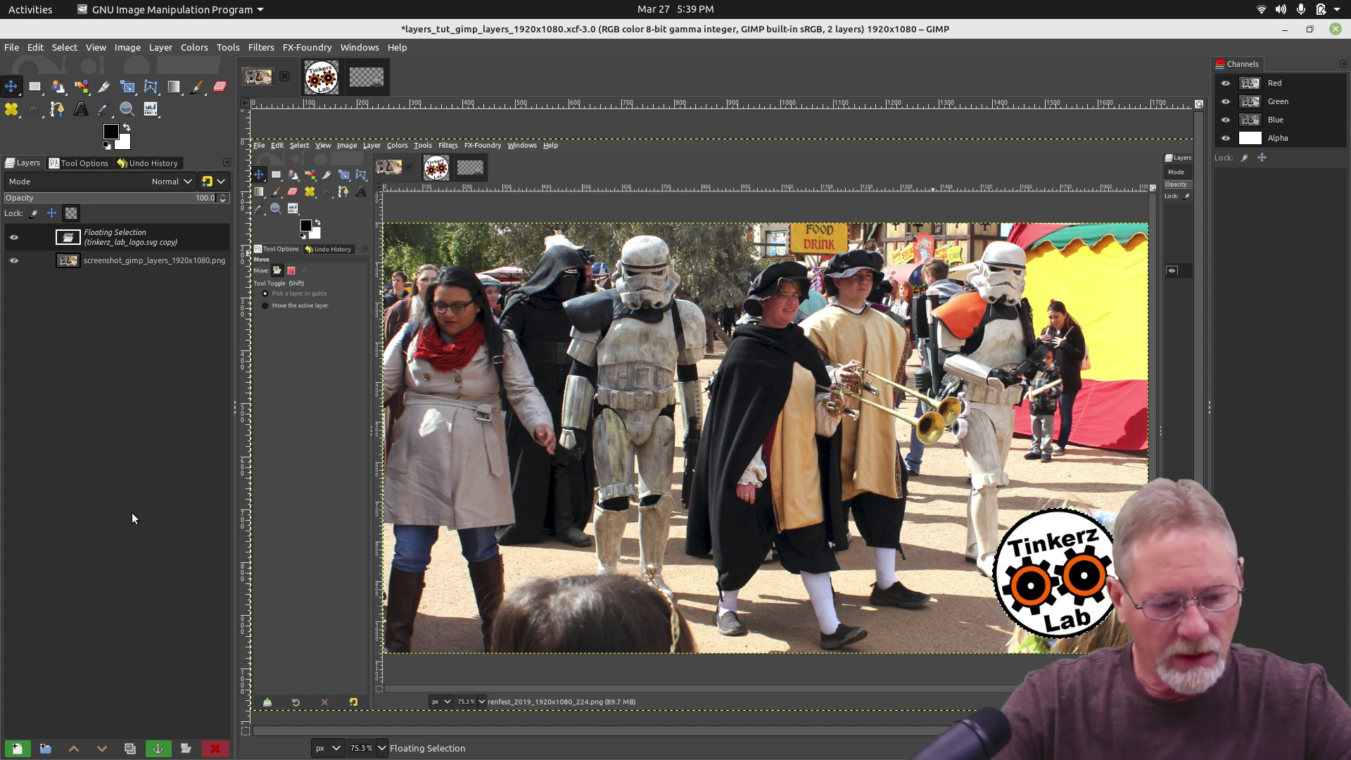
left_click(158, 749)
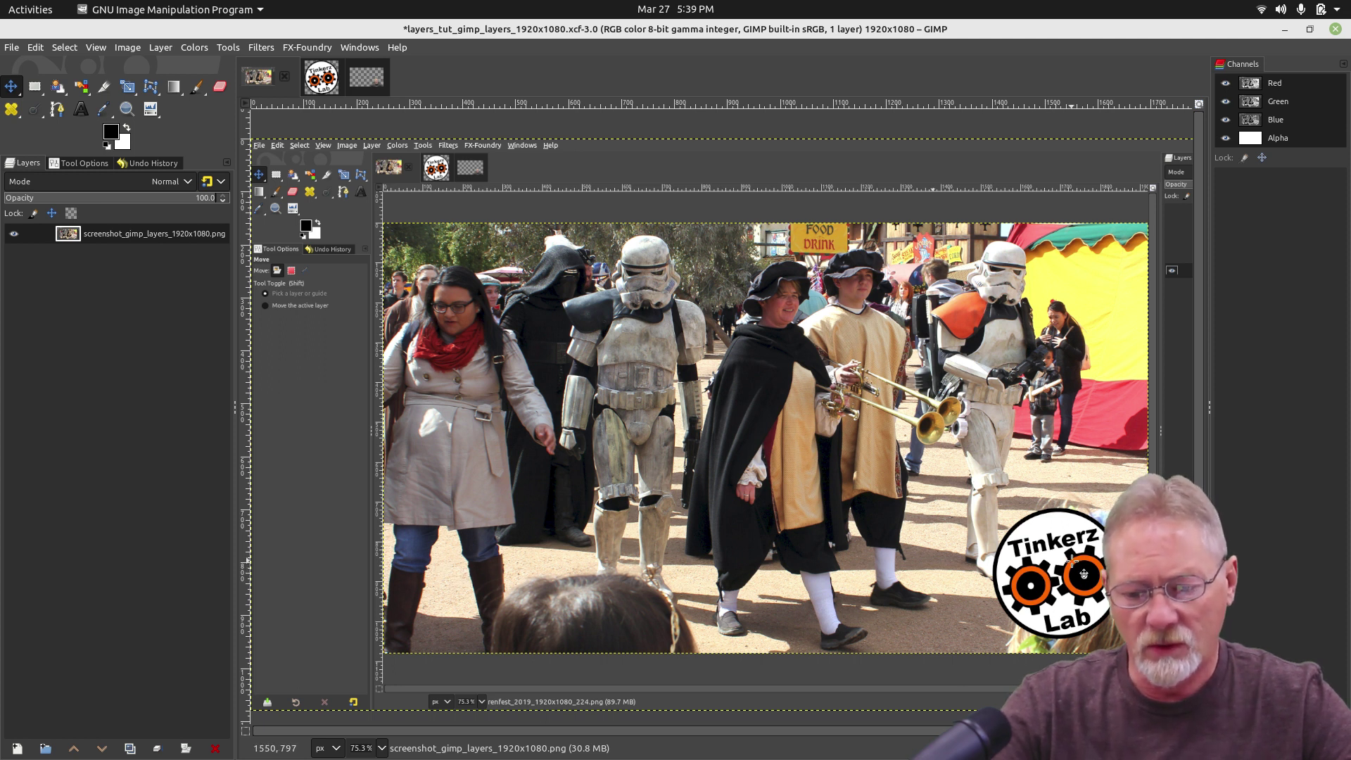
mouse_move(1083, 574)
left_mouse_down()
mouse_move(687, 549)
mouse_move(943, 619)
mouse_move(725, 502)
mouse_move(1059, 629)
mouse_move(760, 496)
mouse_move(1066, 394)
mouse_move(934, 629)
mouse_move(1005, 440)
mouse_move(1096, 651)
mouse_move(914, 515)
mouse_move(1158, 470)
mouse_move(1052, 570)
mouse_move(1073, 568)
left_mouse_up()
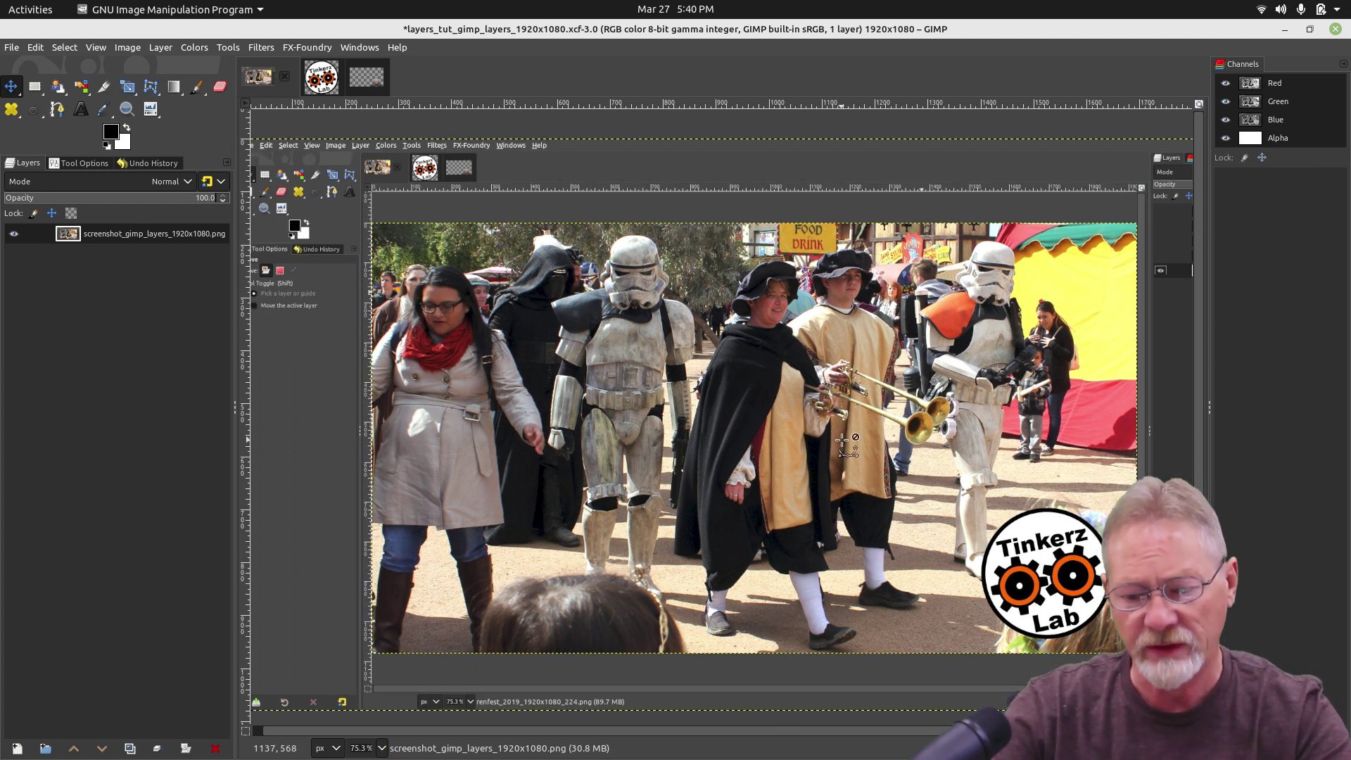
- Paste the logo once more and undo back to the saved single-layer image without any logo
key("ctrl+v")
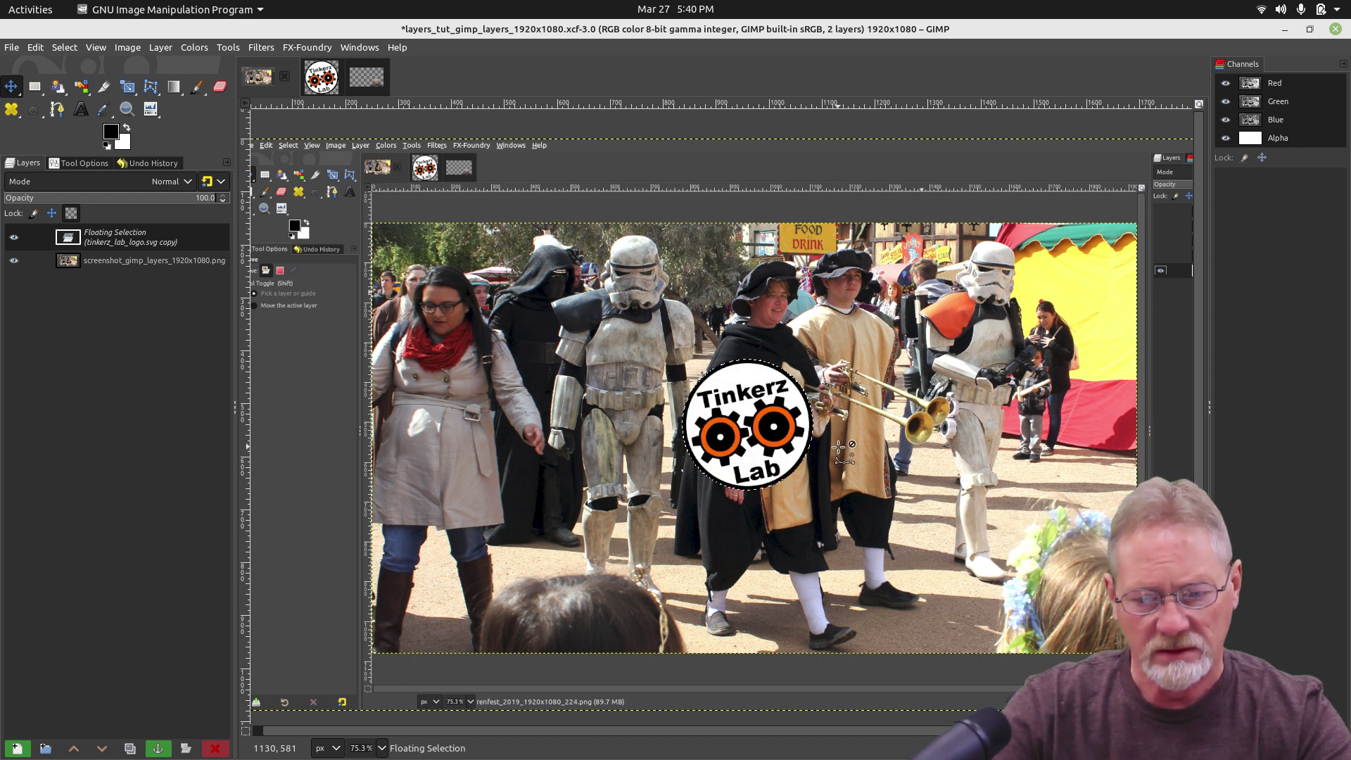
key("ctrl+z")
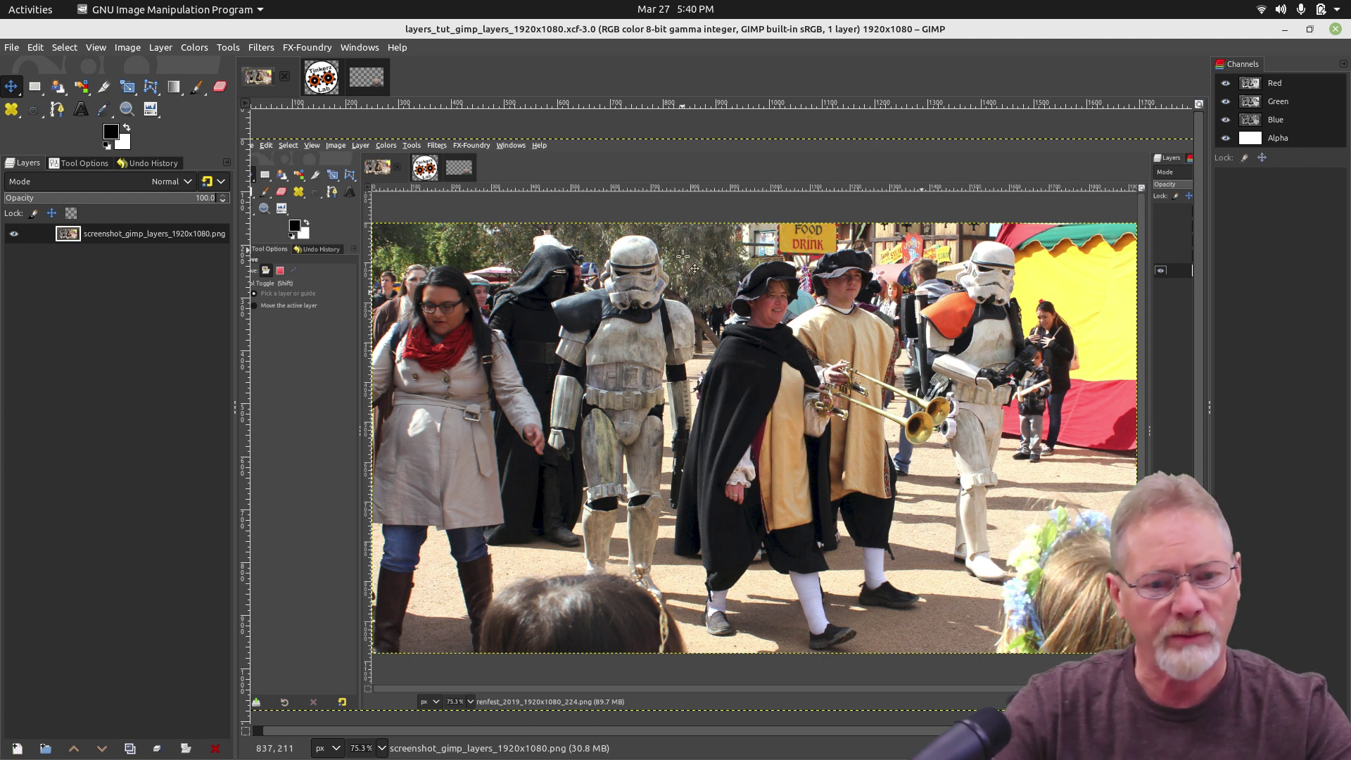
- Copy the tinkerz_lab_logo layer and paste it into the layers_tut_gimp_layers image as a new layer
left_click(314, 80)
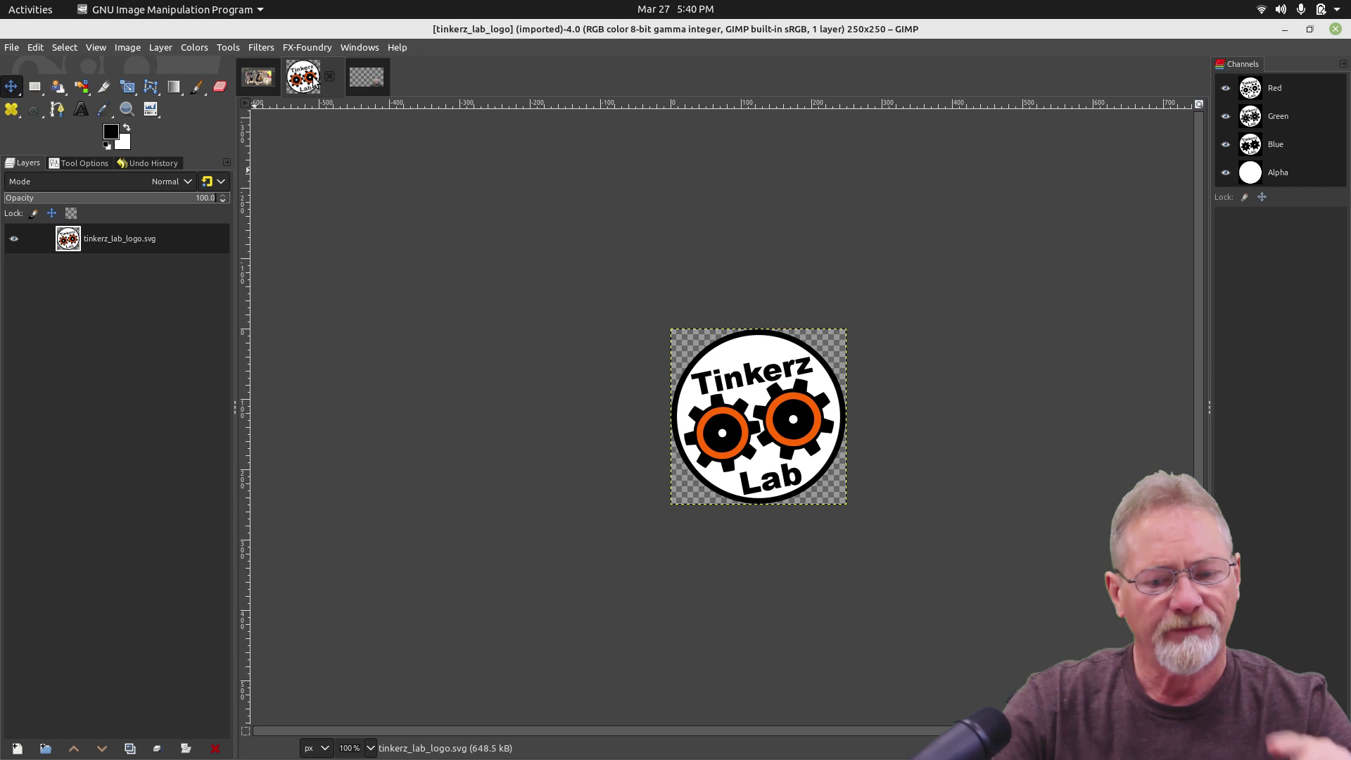
left_click(37, 48)
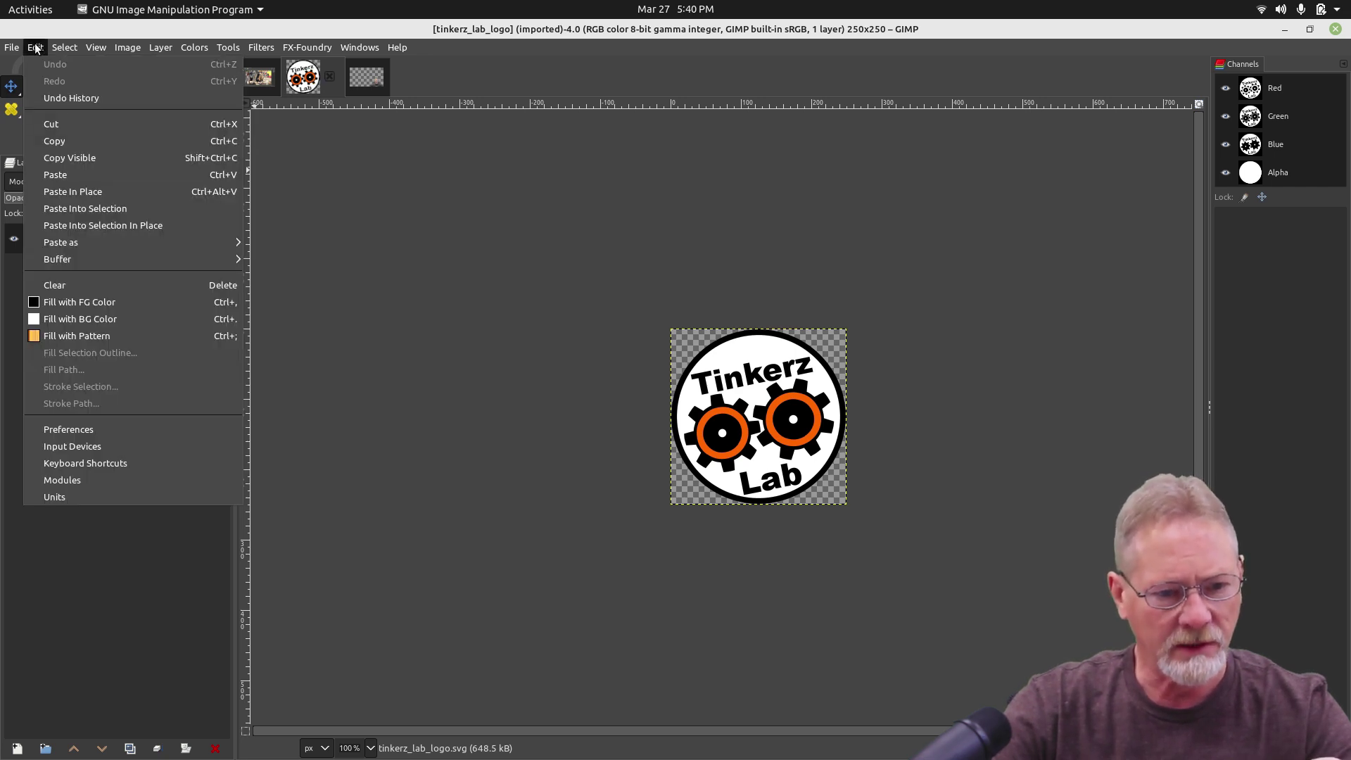
left_click(51, 142)
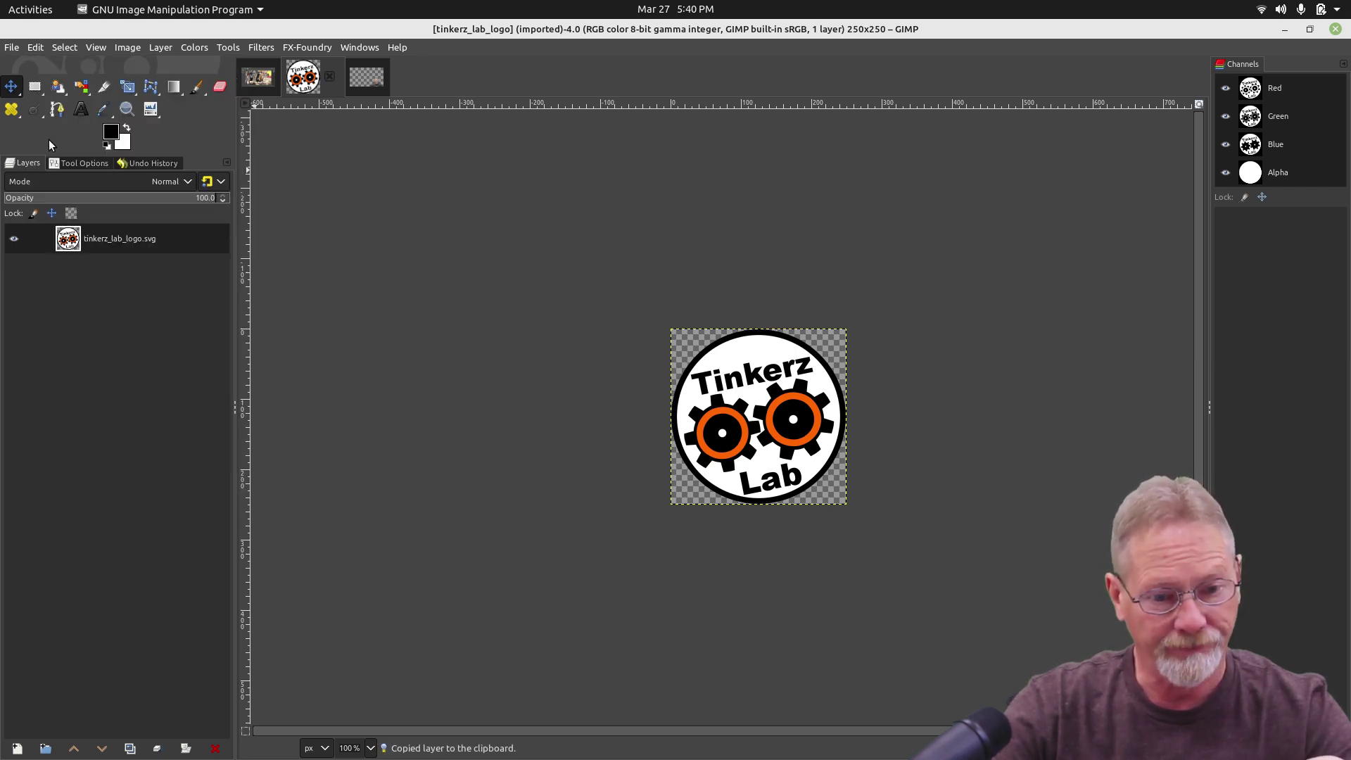
left_click(255, 76)
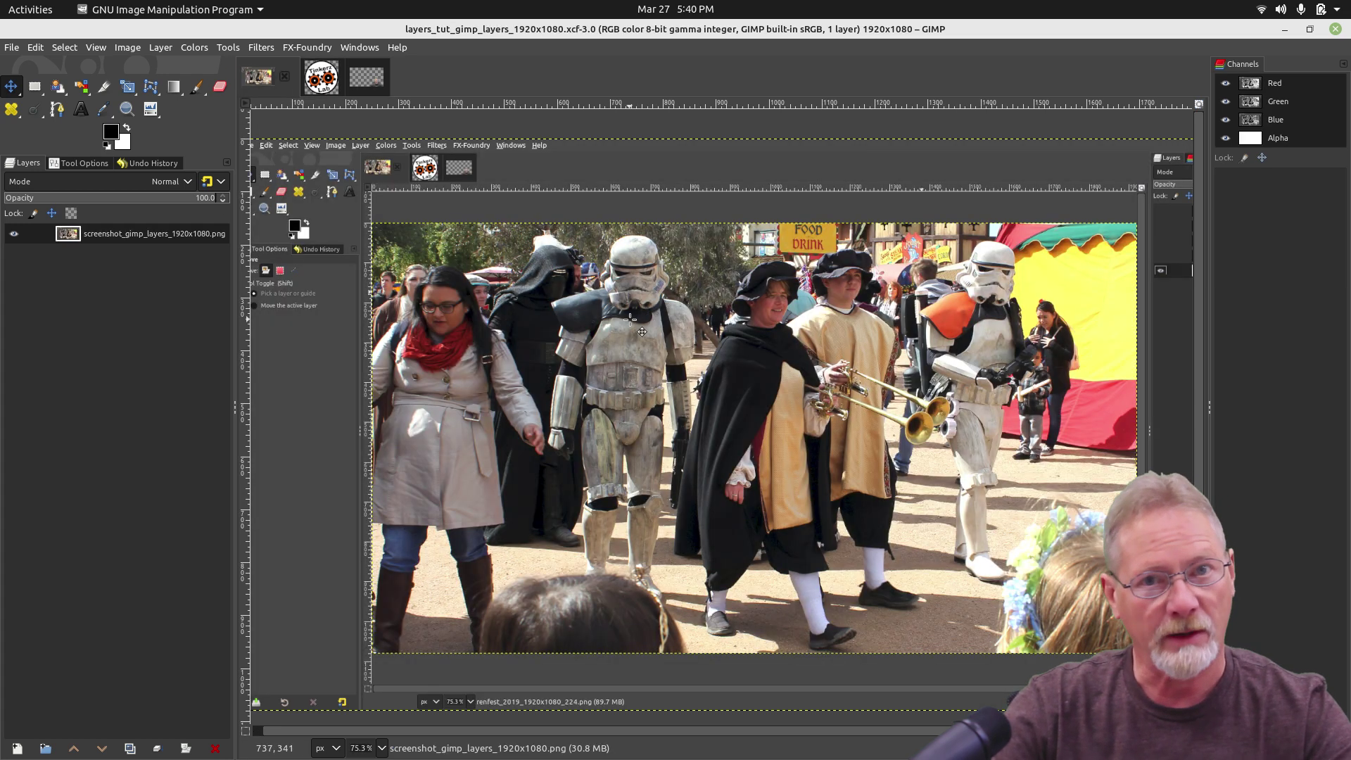
right_click(654, 262)
mouse_move(707, 293)
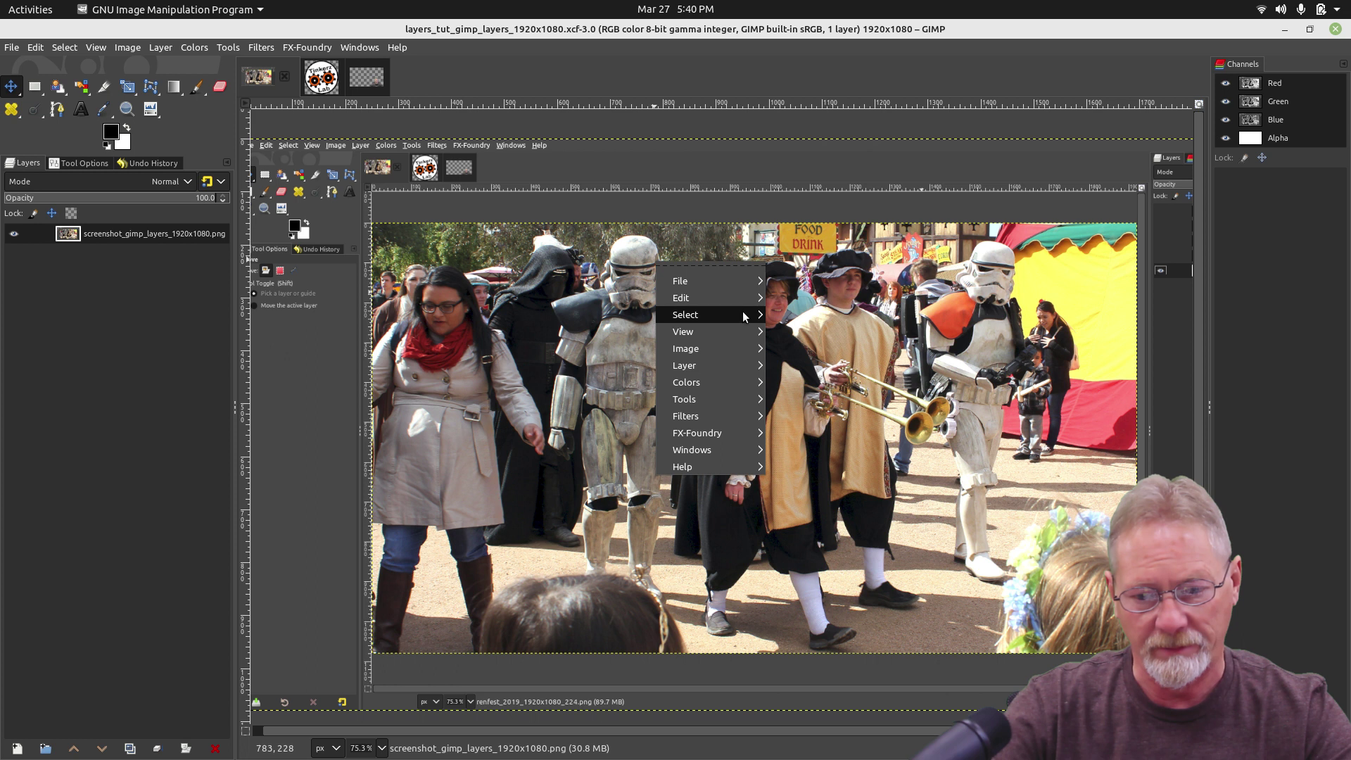
mouse_move(833, 492)
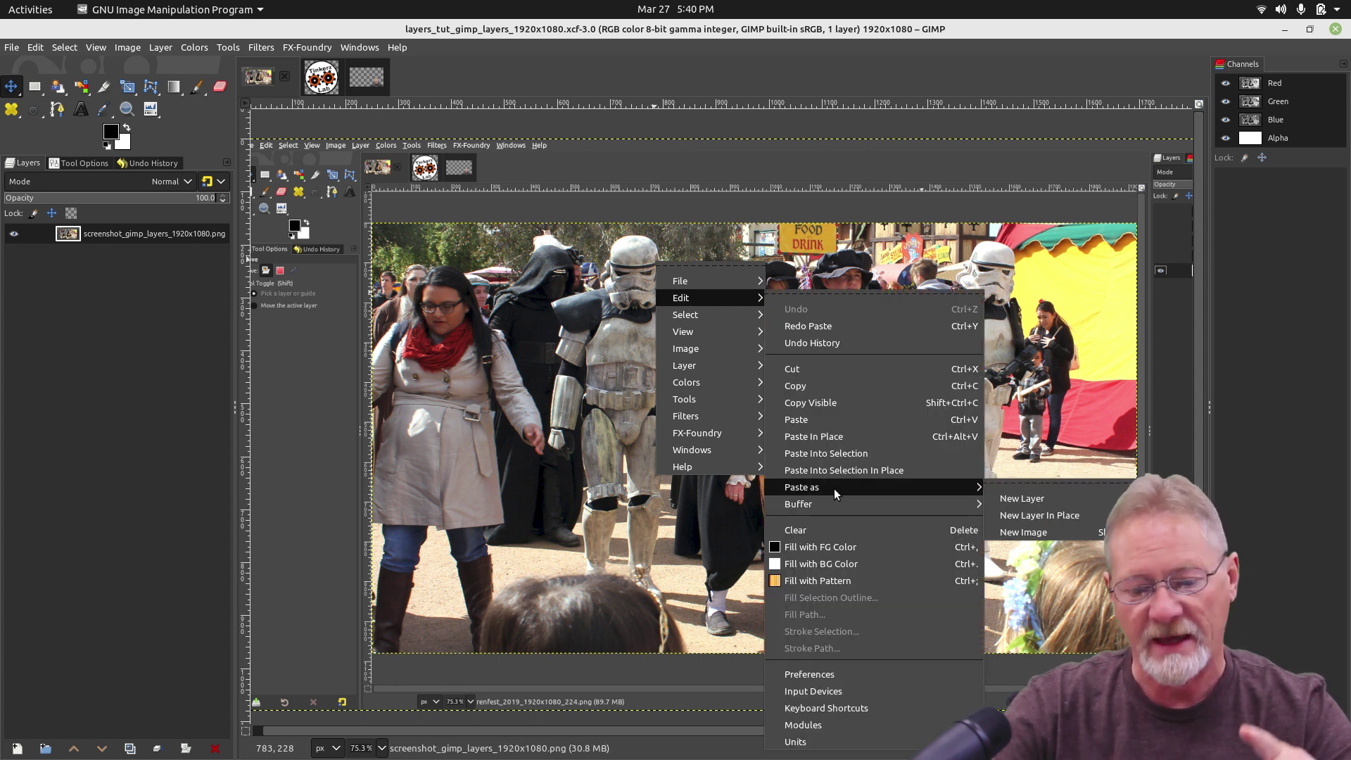
left_click(1024, 500)
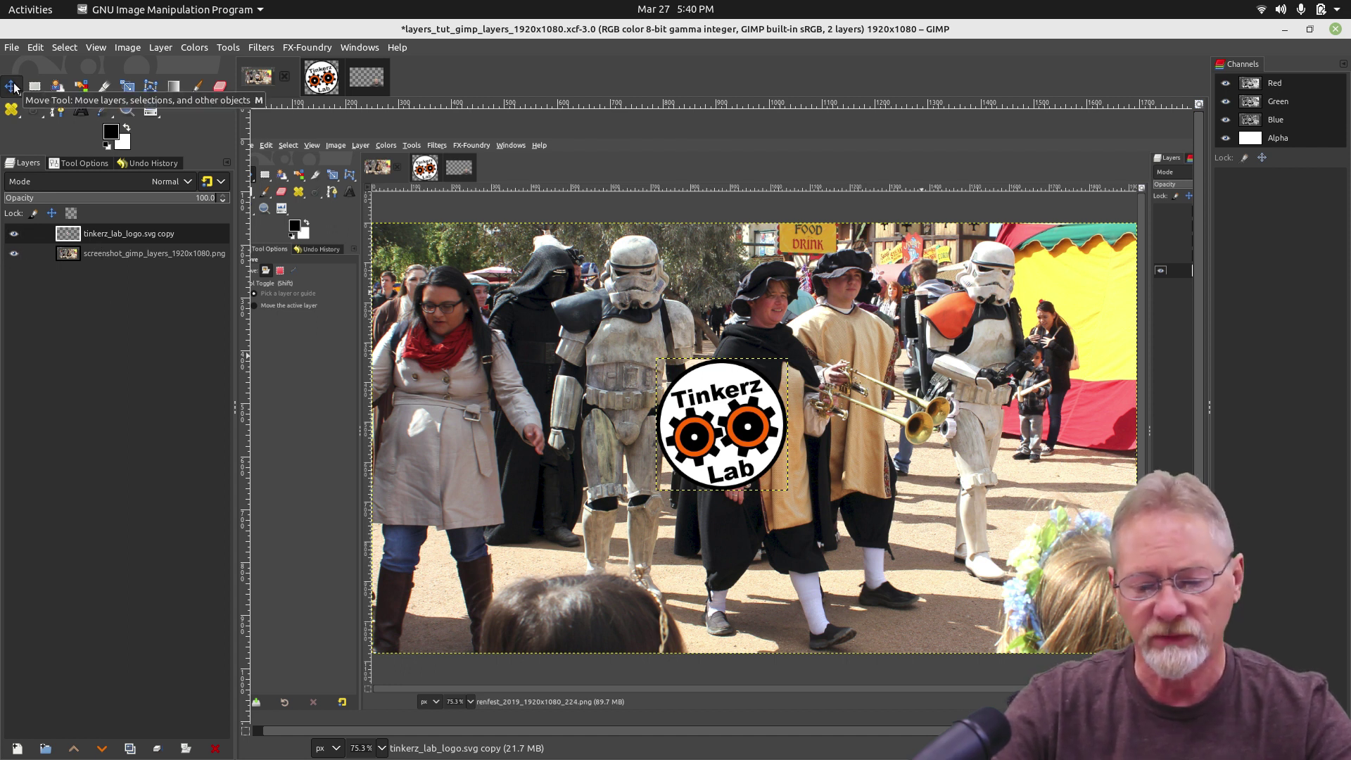
- Move the logo layer to the photo's lower-right corner, and switch the active layer to the screenshot and back to the logo
left_click_drag(713, 415, 1088, 629)
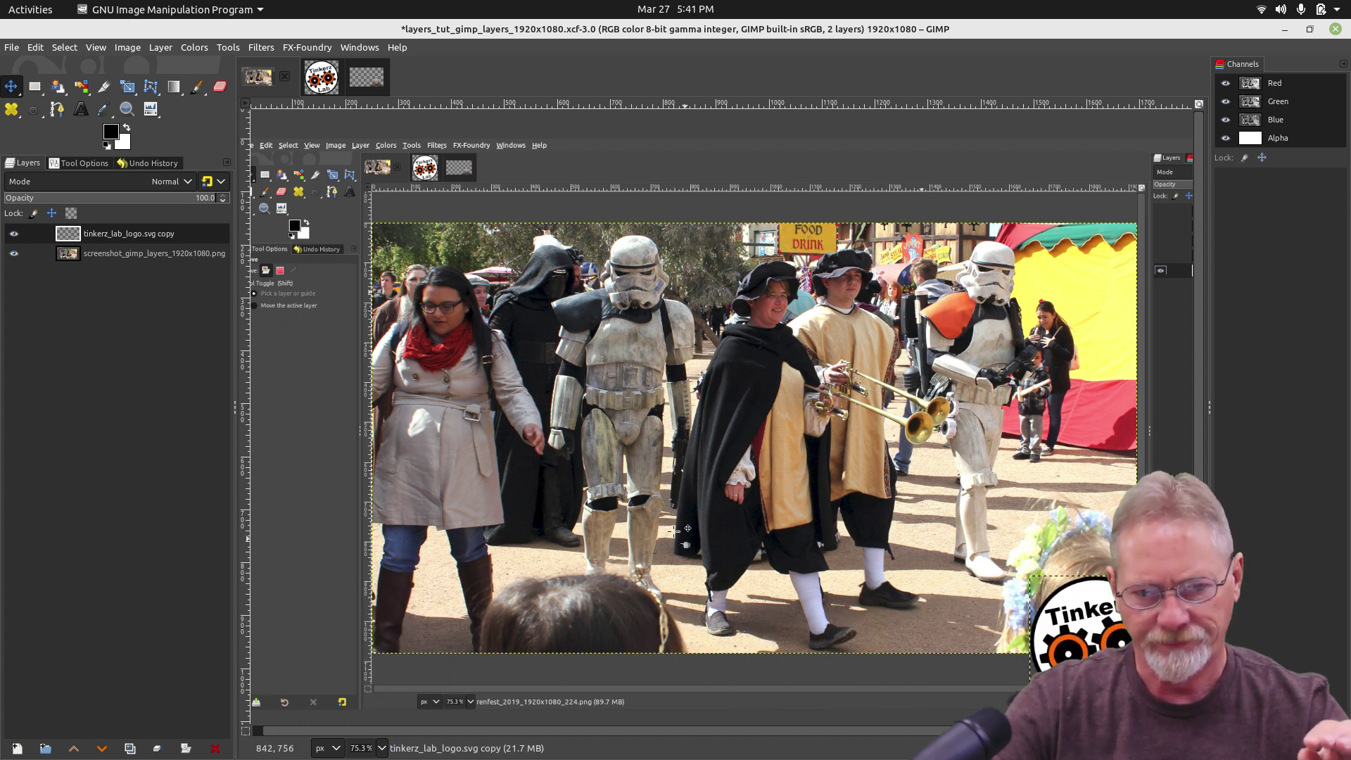
left_click(126, 253)
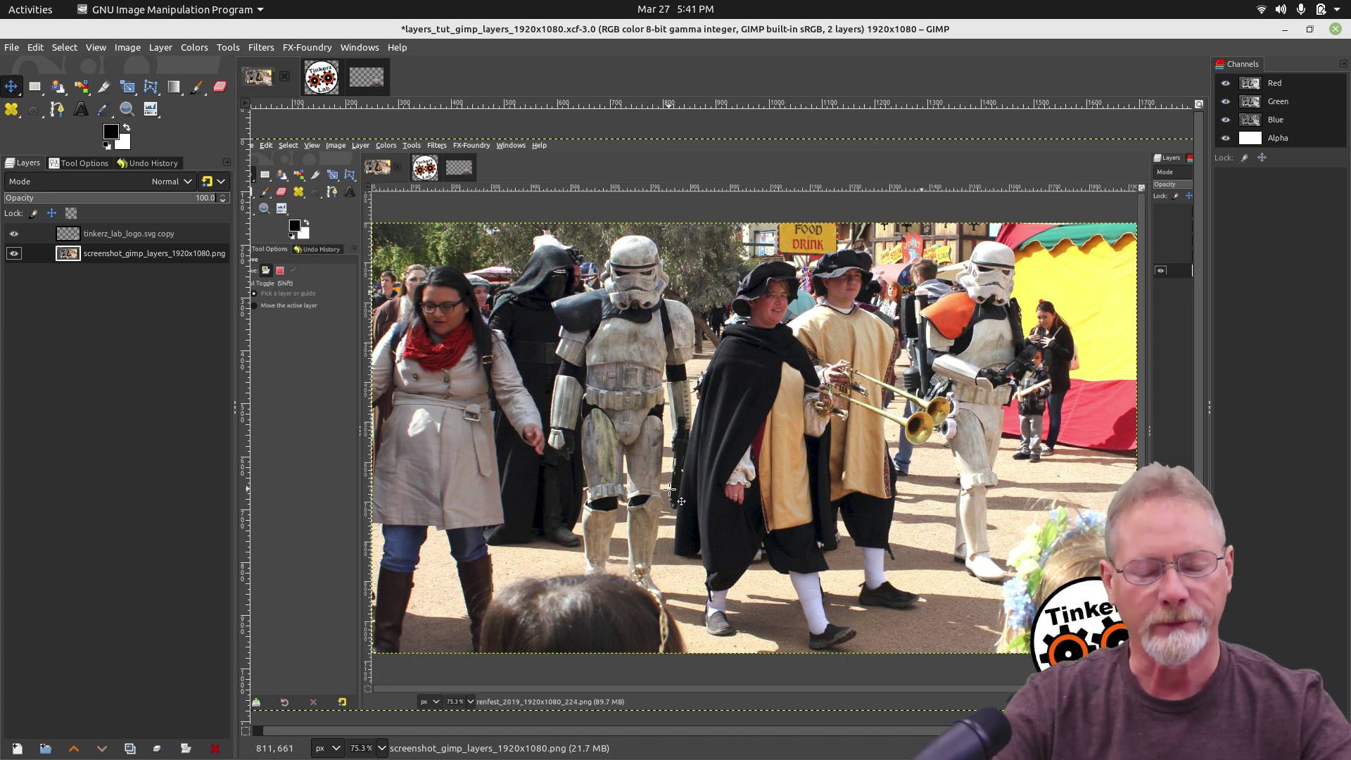
left_click(96, 231)
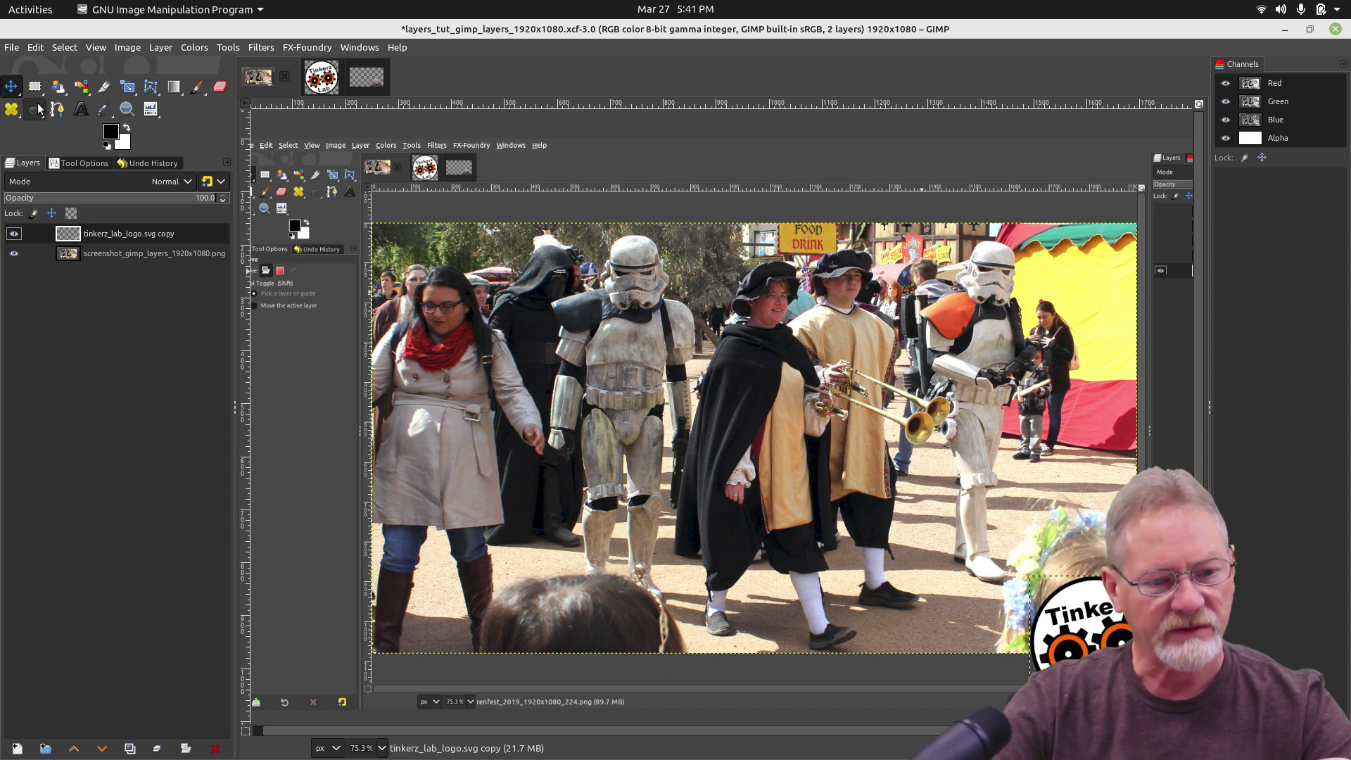
- Move the logo layer to the screenshot's lower-left corner and nudge it slightly up and left with the logo layer active
left_click(13, 83)
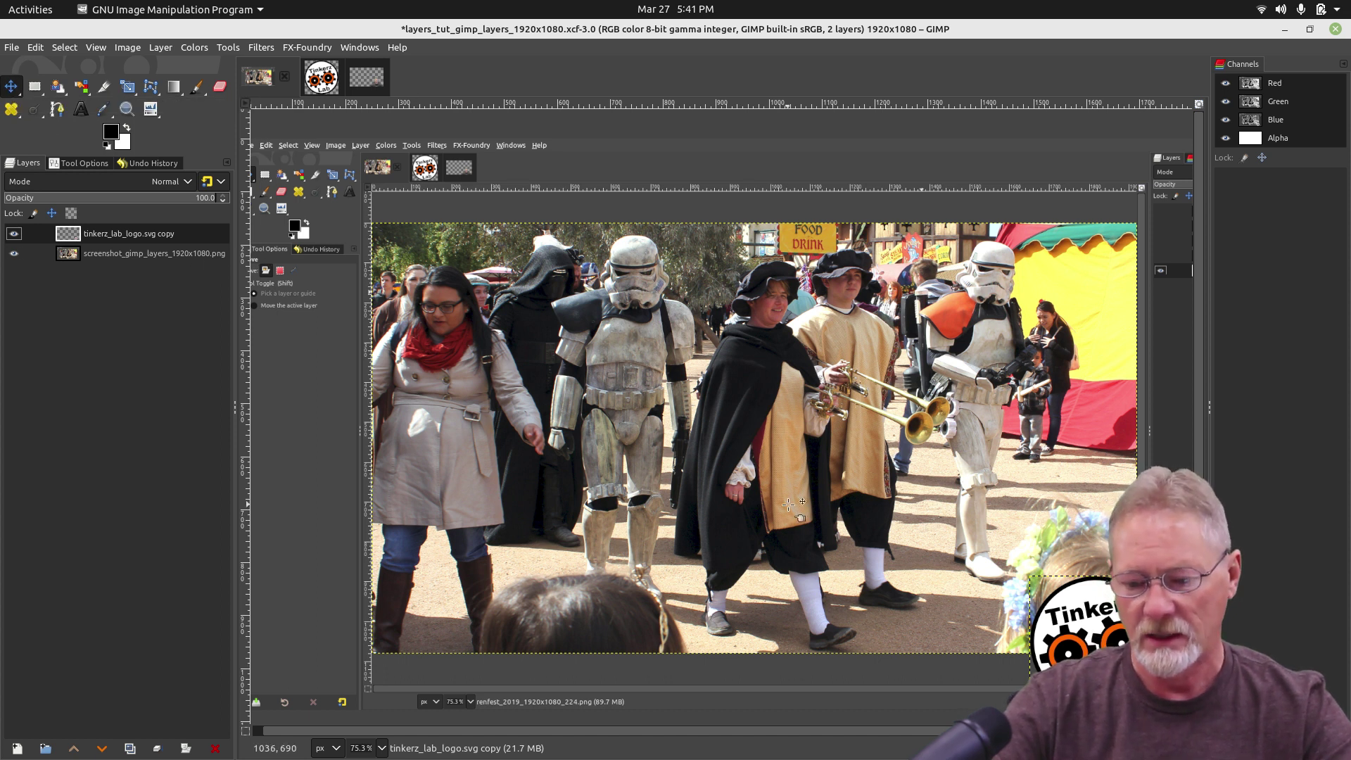
left_click_drag(1098, 628, 340, 633)
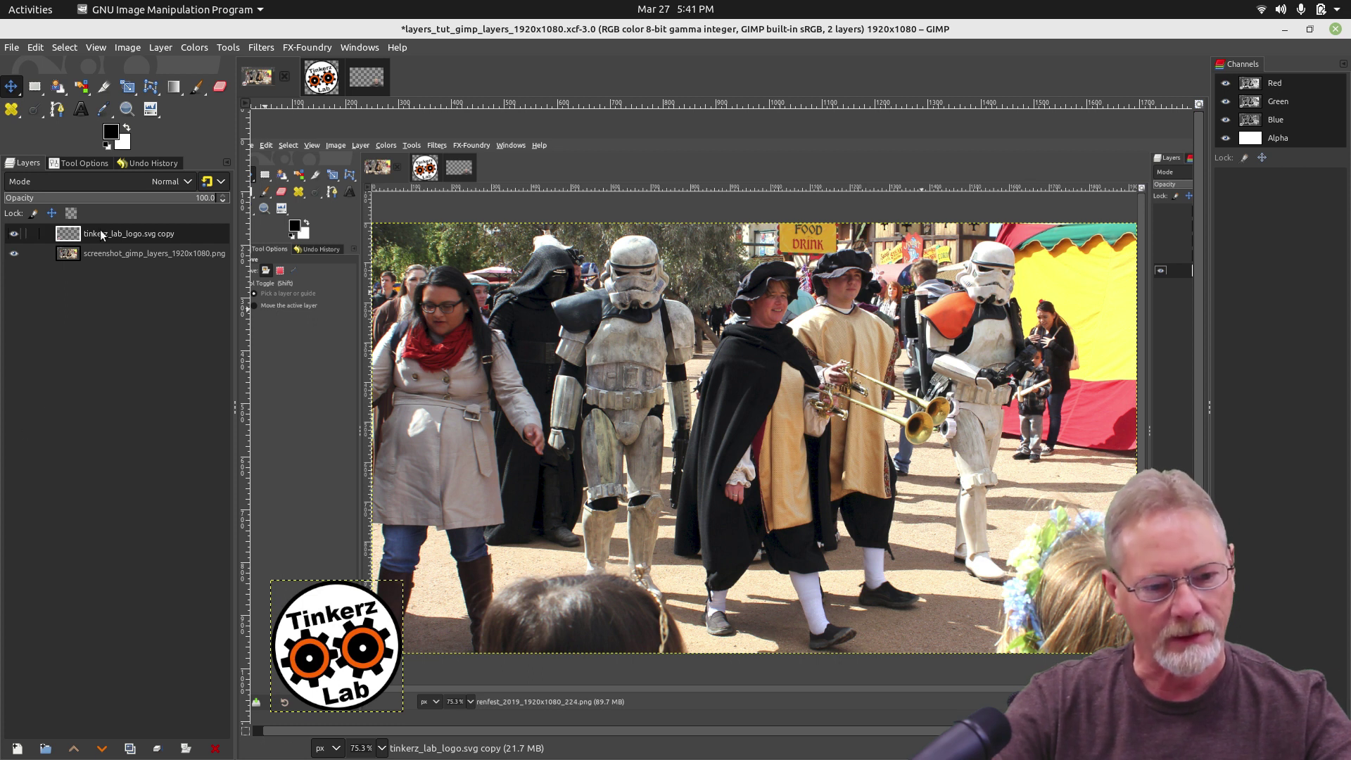
left_click(105, 255)
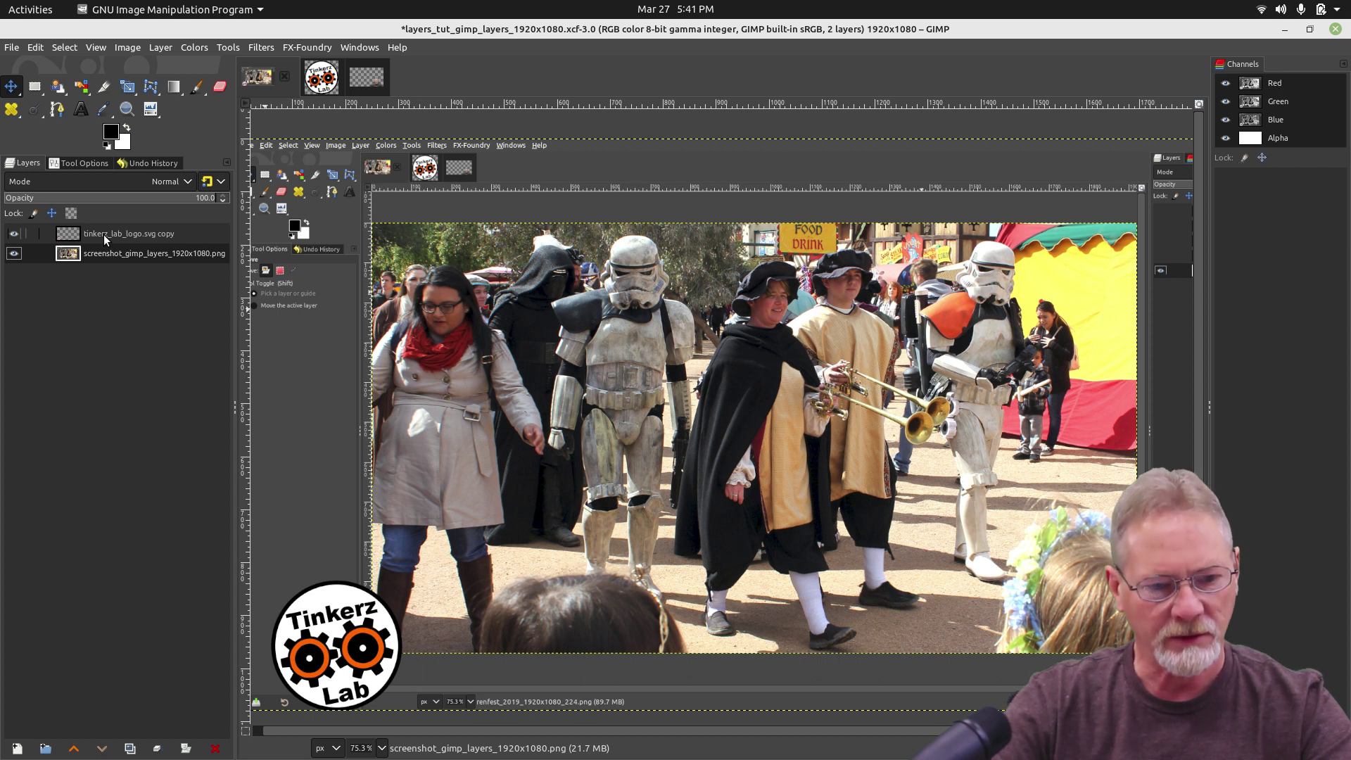
left_click(103, 234)
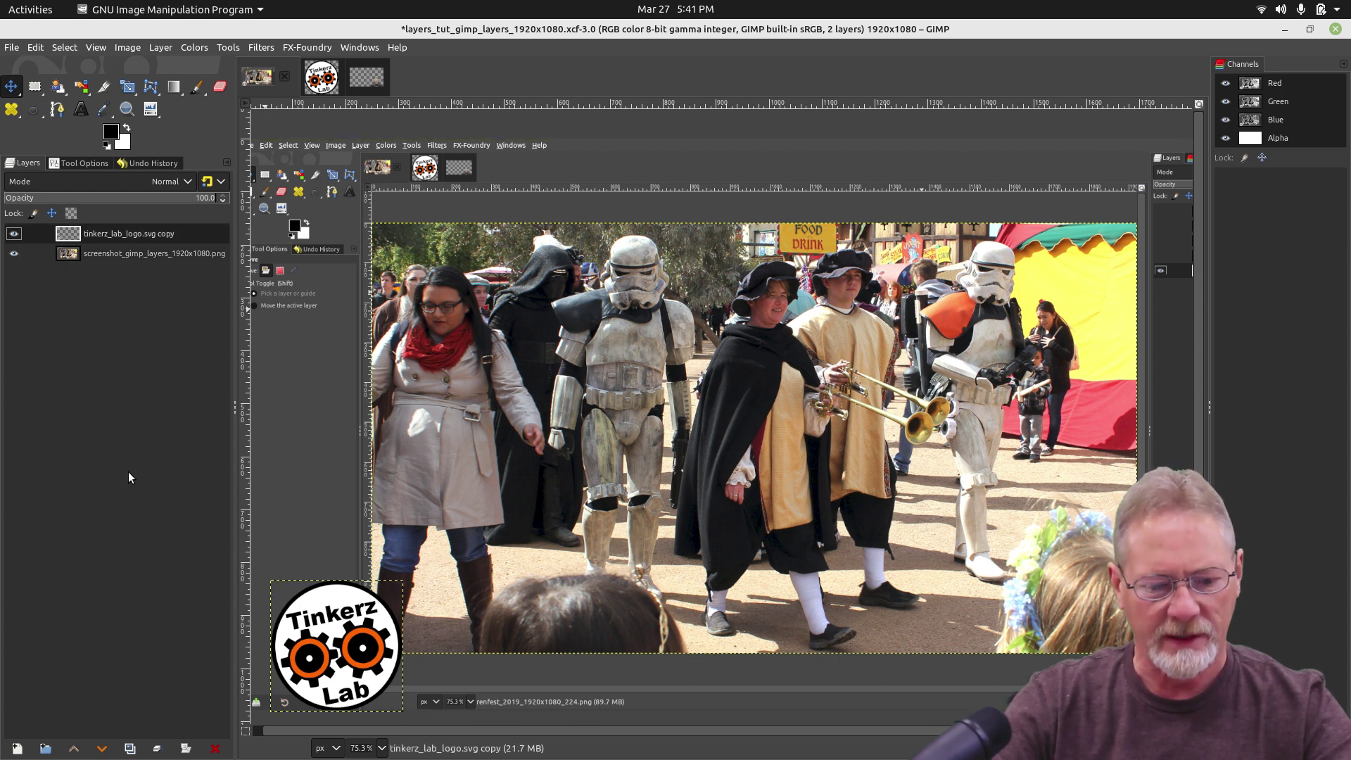
mouse_move(311, 656)
left_mouse_down()
mouse_move(394, 526)
mouse_move(334, 232)
mouse_move(1041, 207)
mouse_move(608, 409)
mouse_move(303, 597)
mouse_move(294, 652)
mouse_move(307, 645)
left_mouse_up()
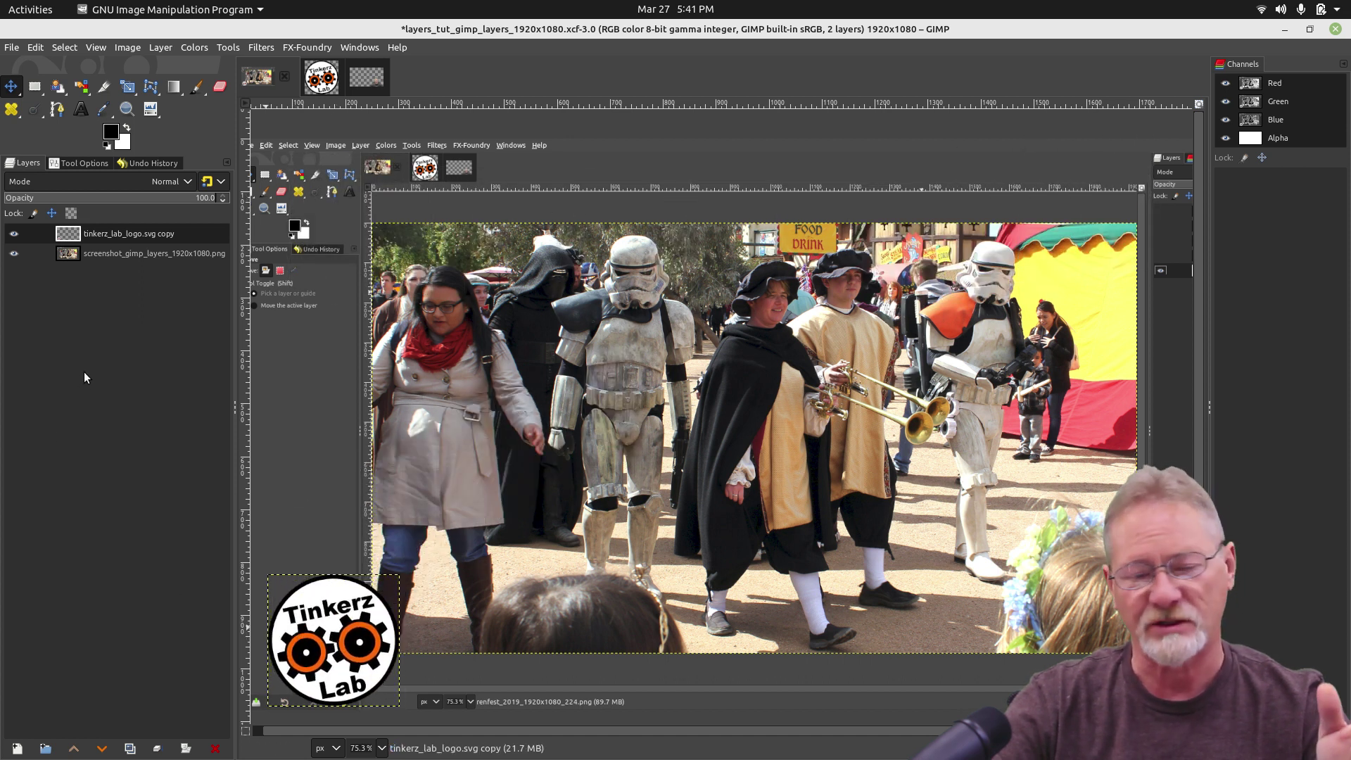
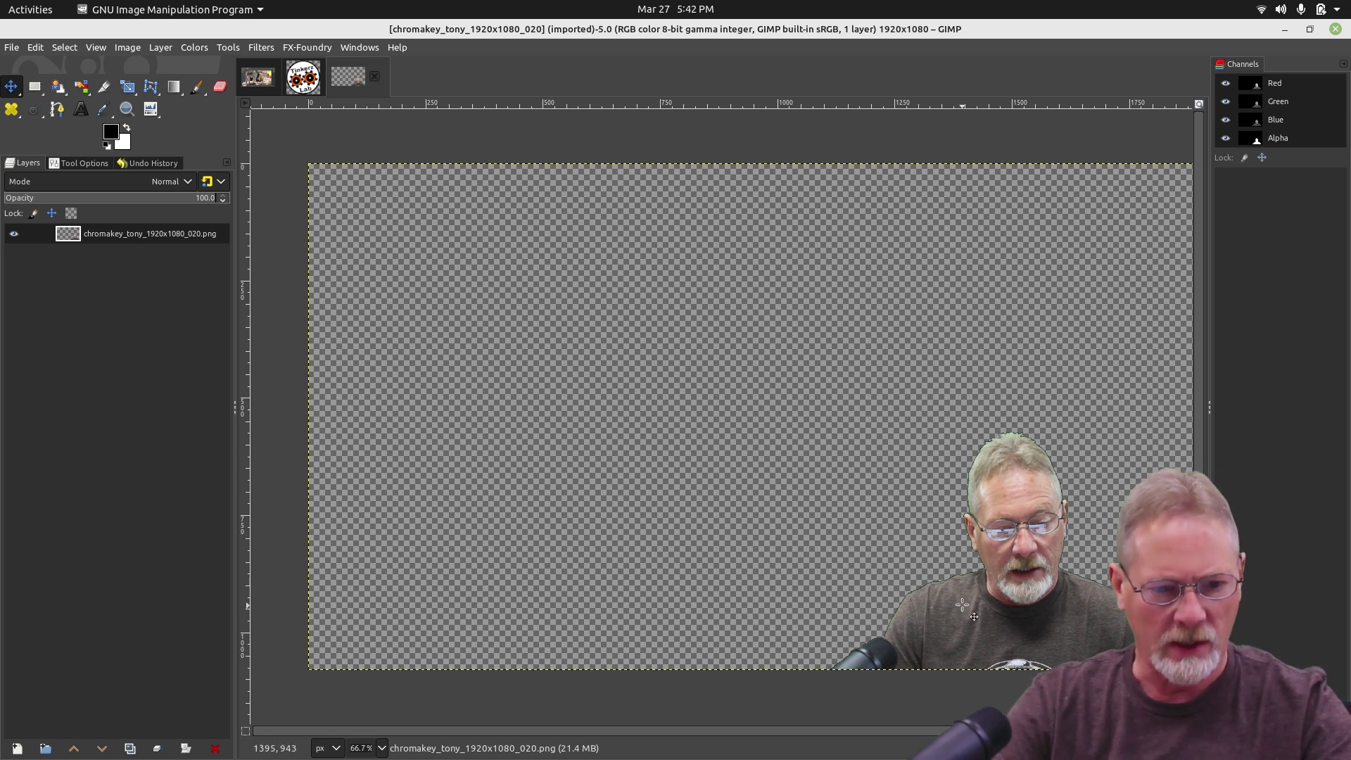
- Copy the chromakey layer and paste it into the layers_tut_gimp_layers image as a new layer
left_click(36, 46)
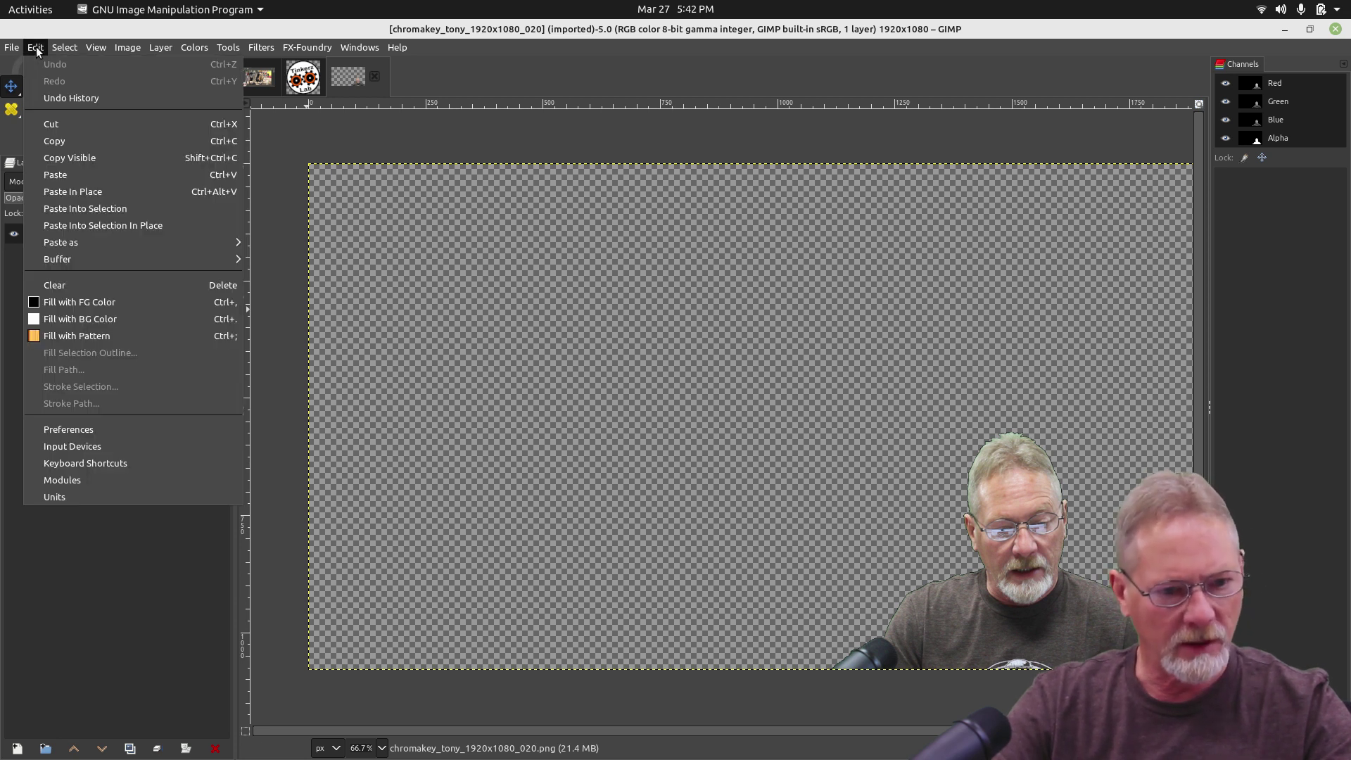
left_click(59, 142)
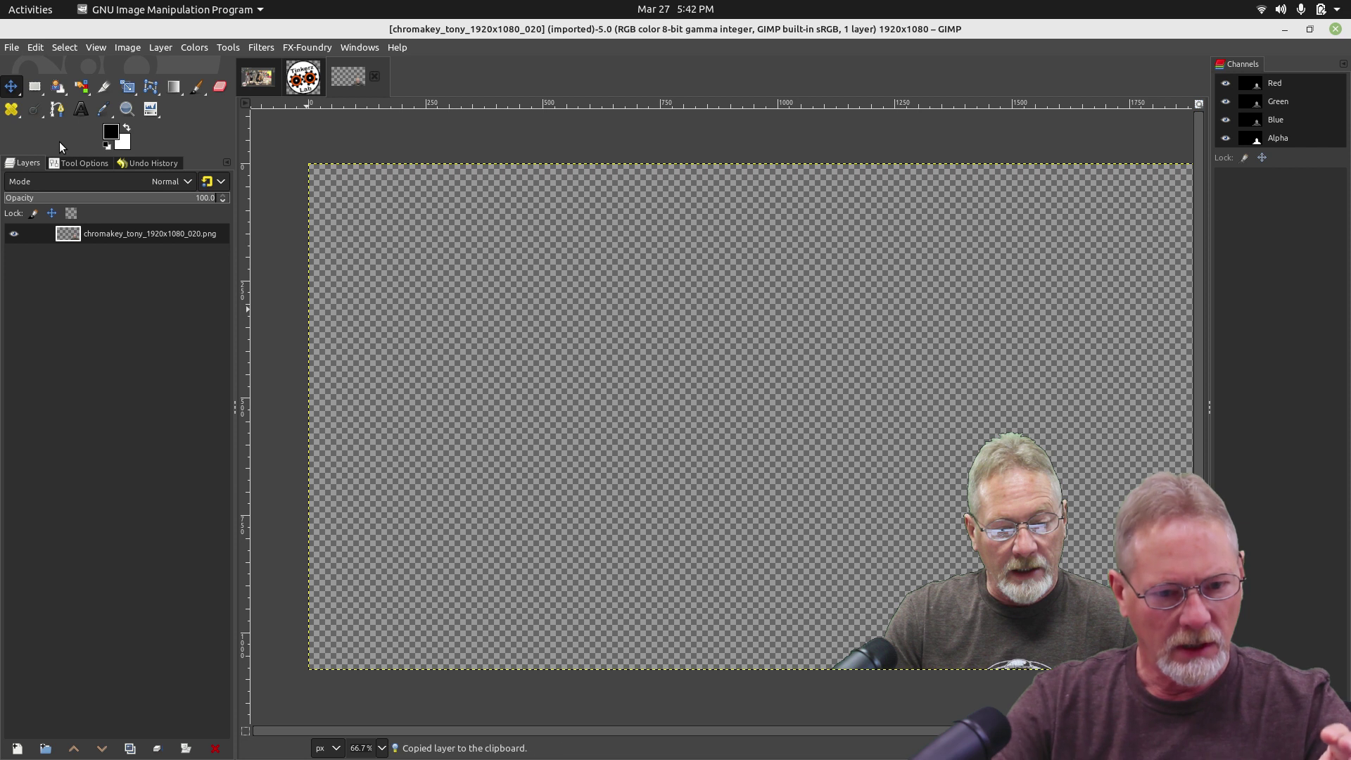
left_click(258, 77)
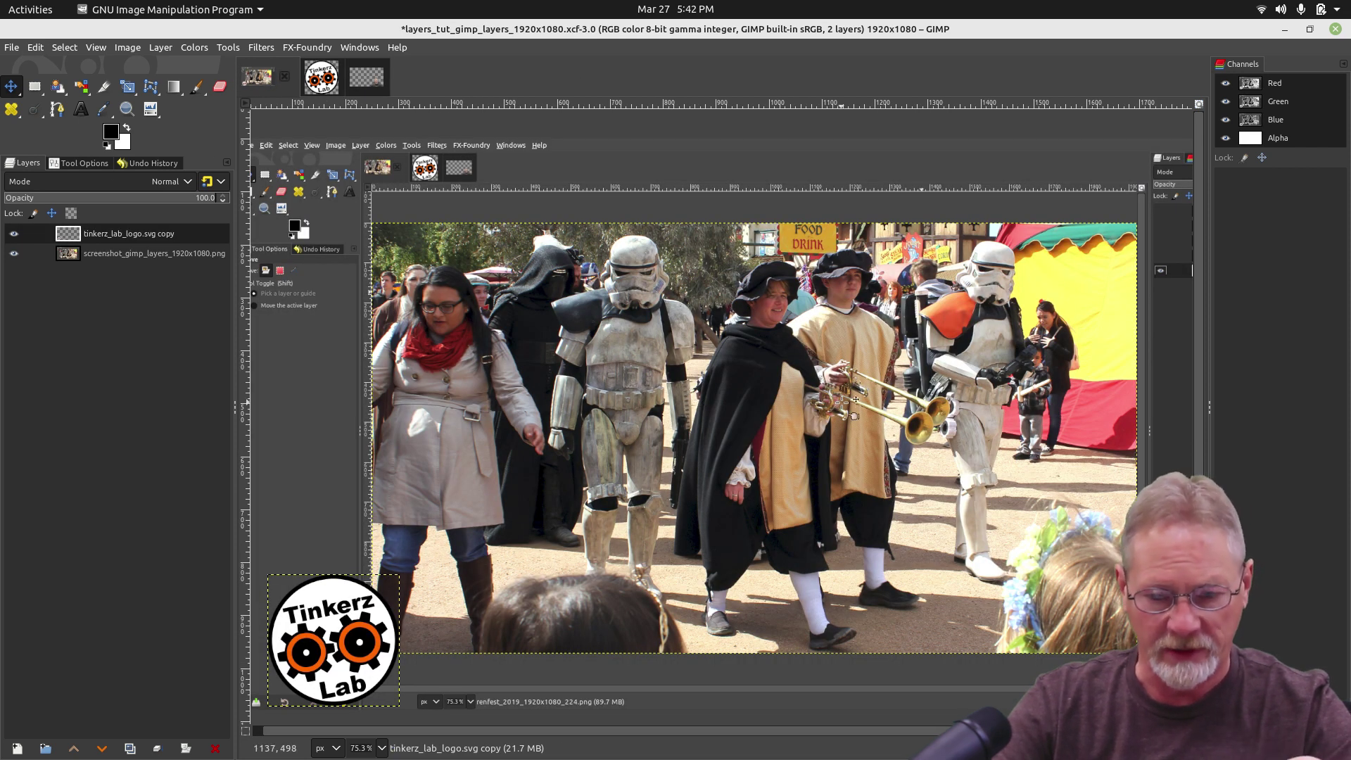
right_click(701, 272)
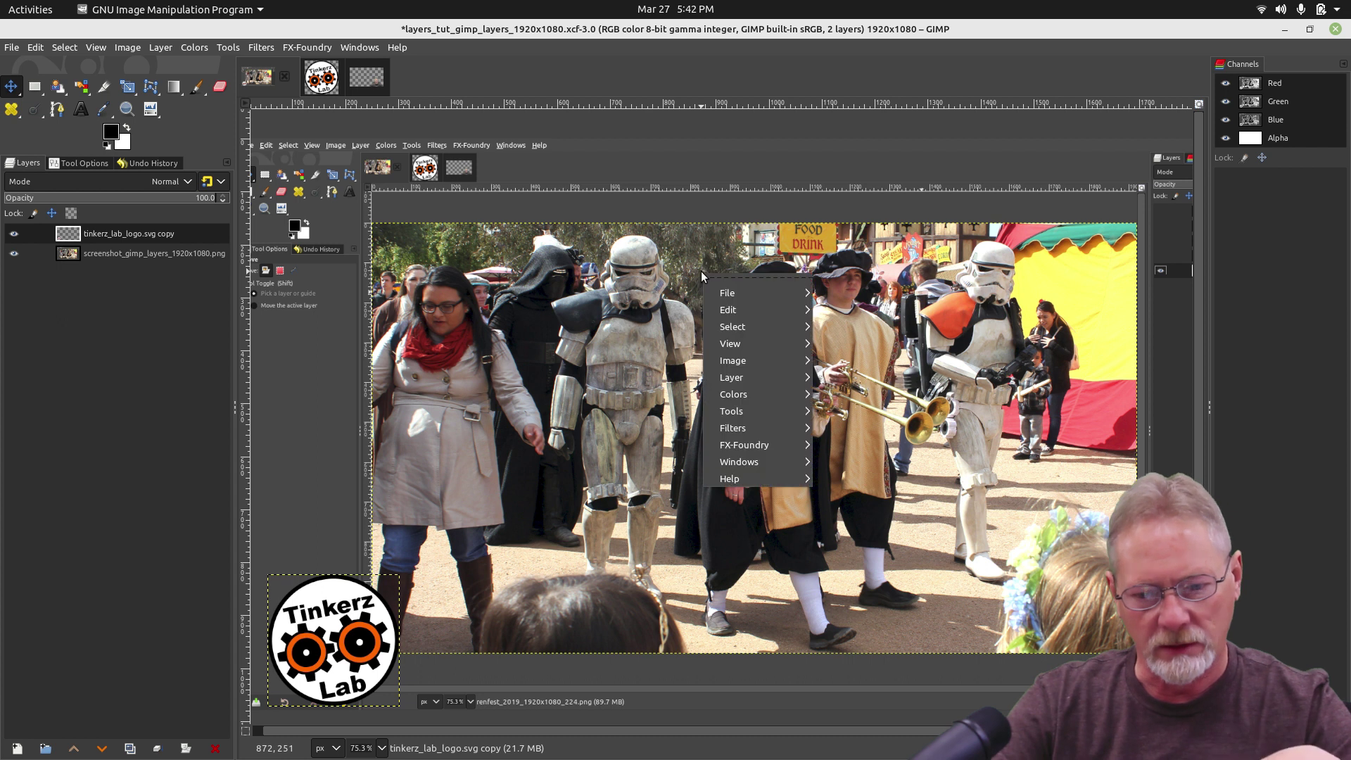
mouse_move(754, 305)
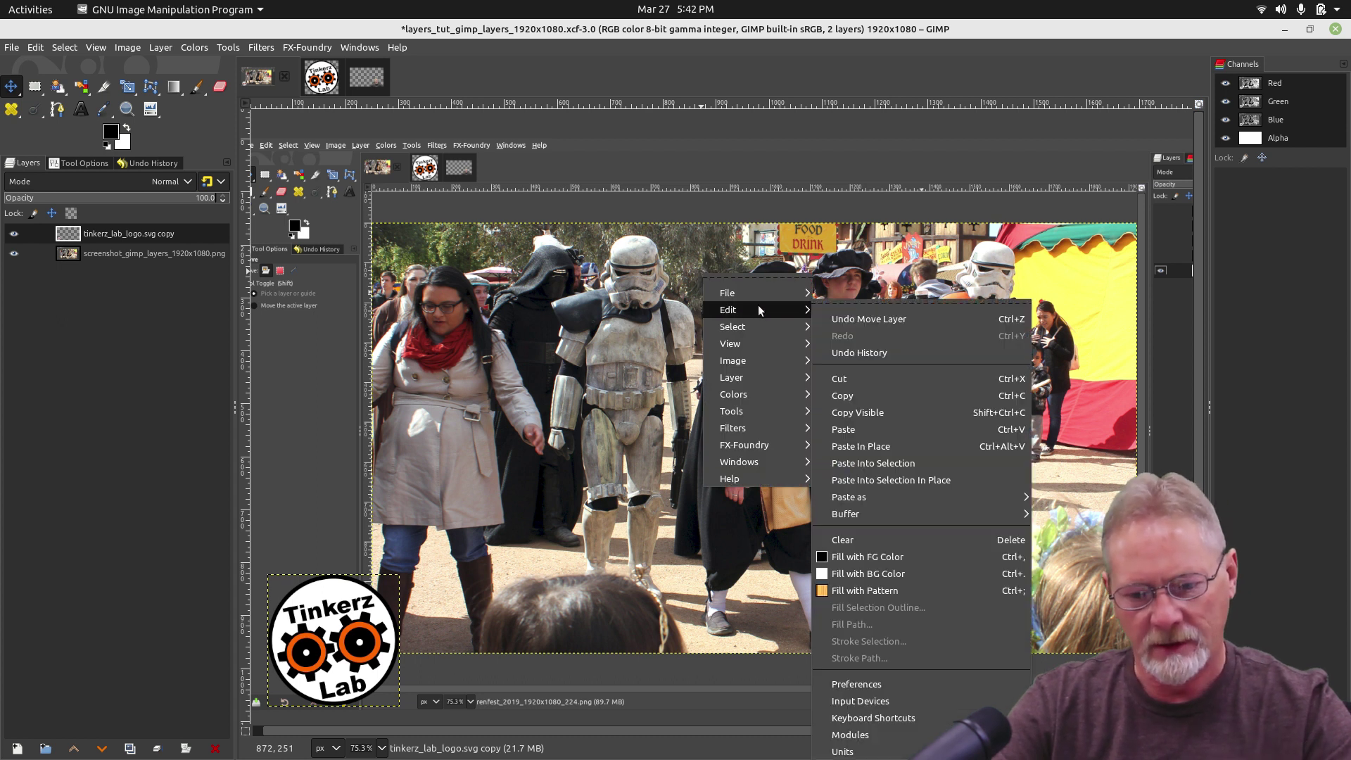
mouse_move(923, 497)
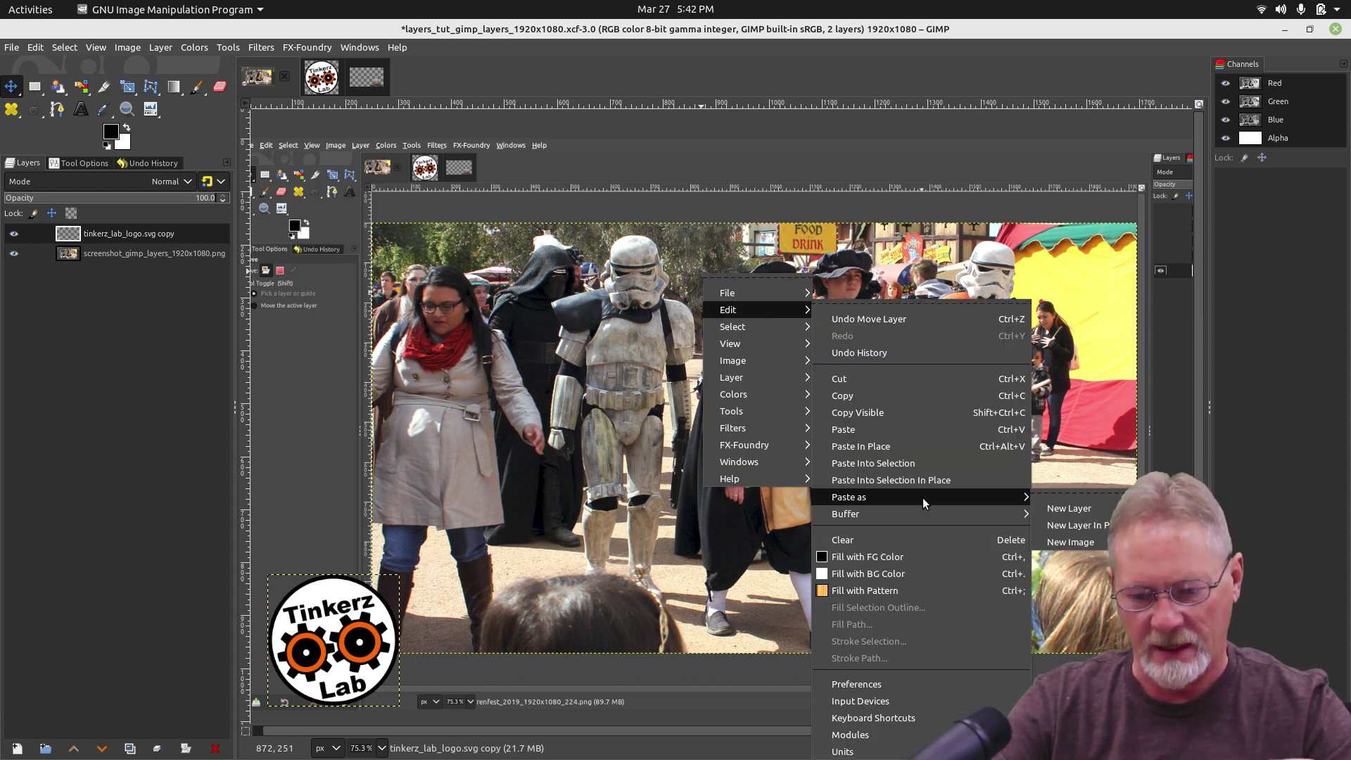
left_click(1066, 507)
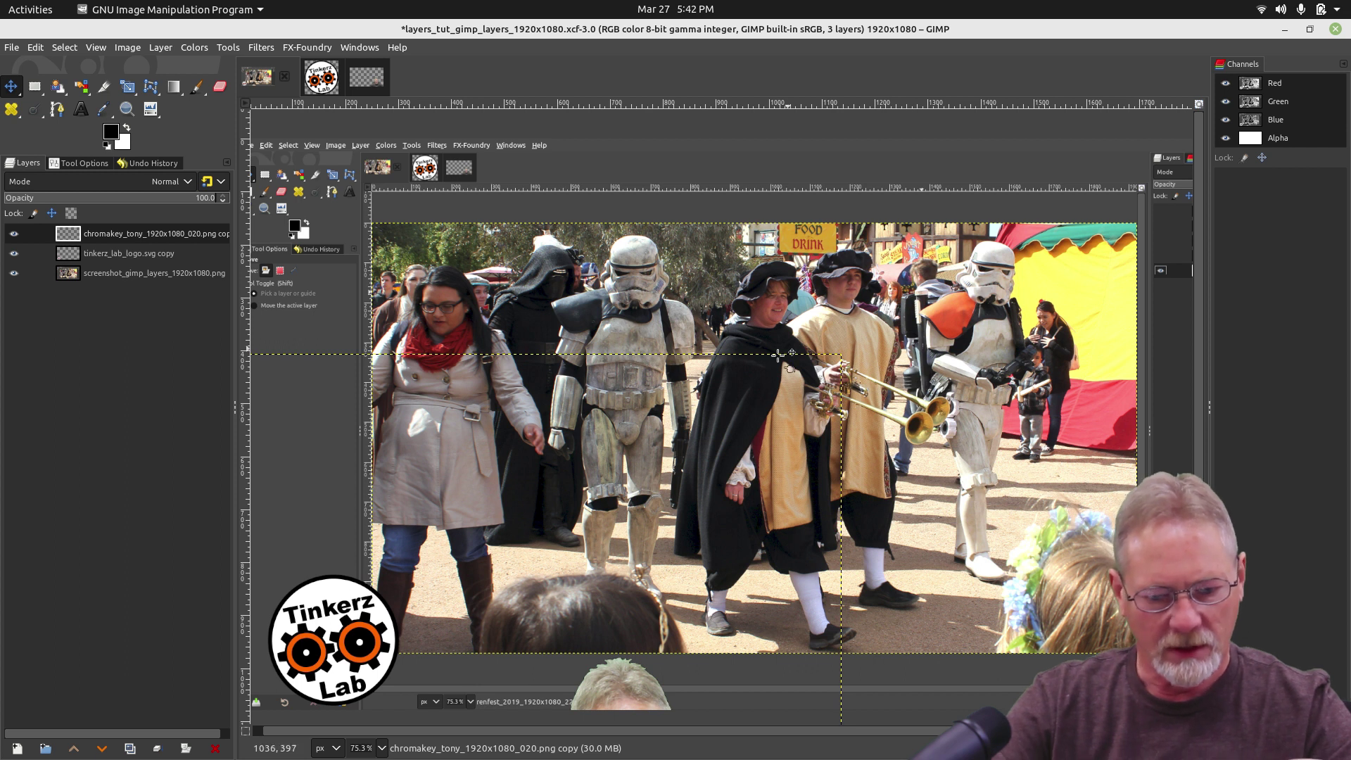
- Move the chromakey figure to the screenshot's lower-right area, shifting it left and back with the screenshot layer active
left_click_drag(601, 696, 635, 402)
left_click_drag(655, 485, 977, 552)
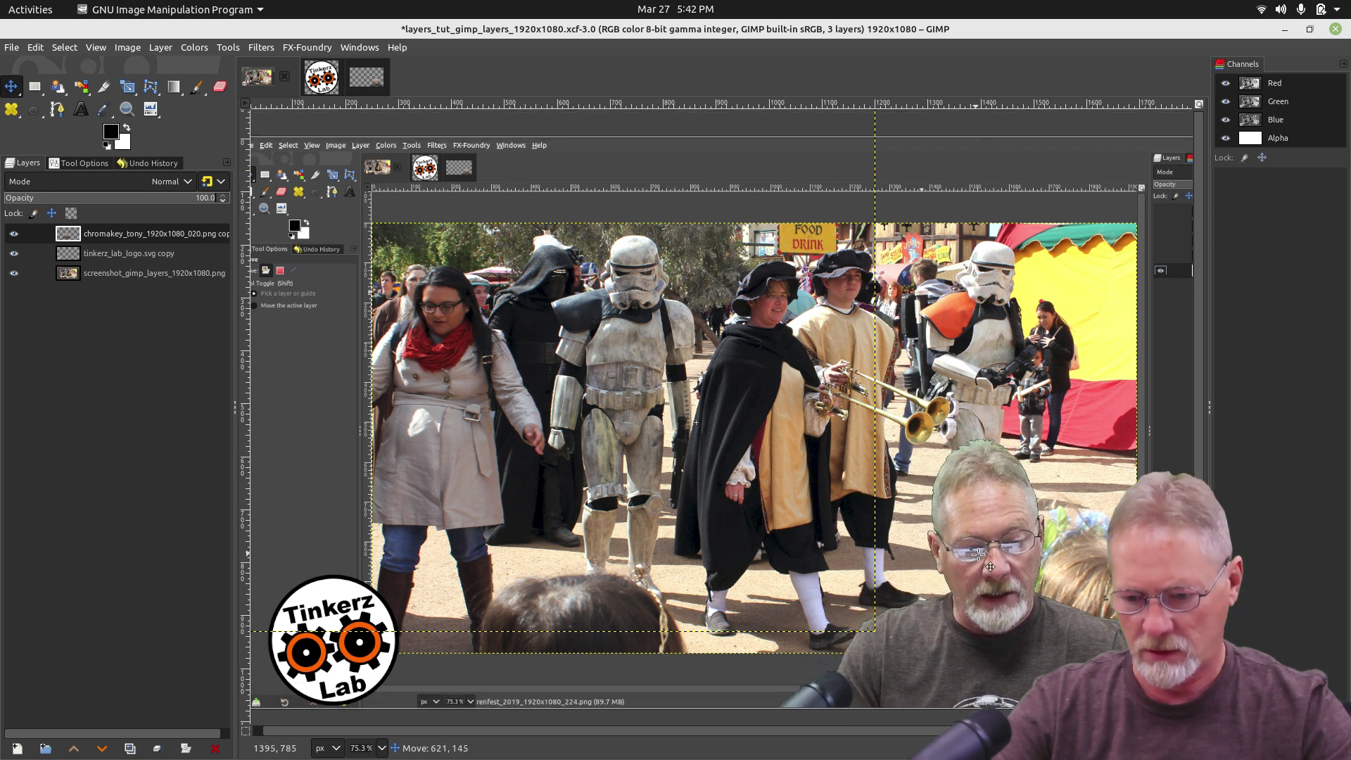
left_click(158, 272)
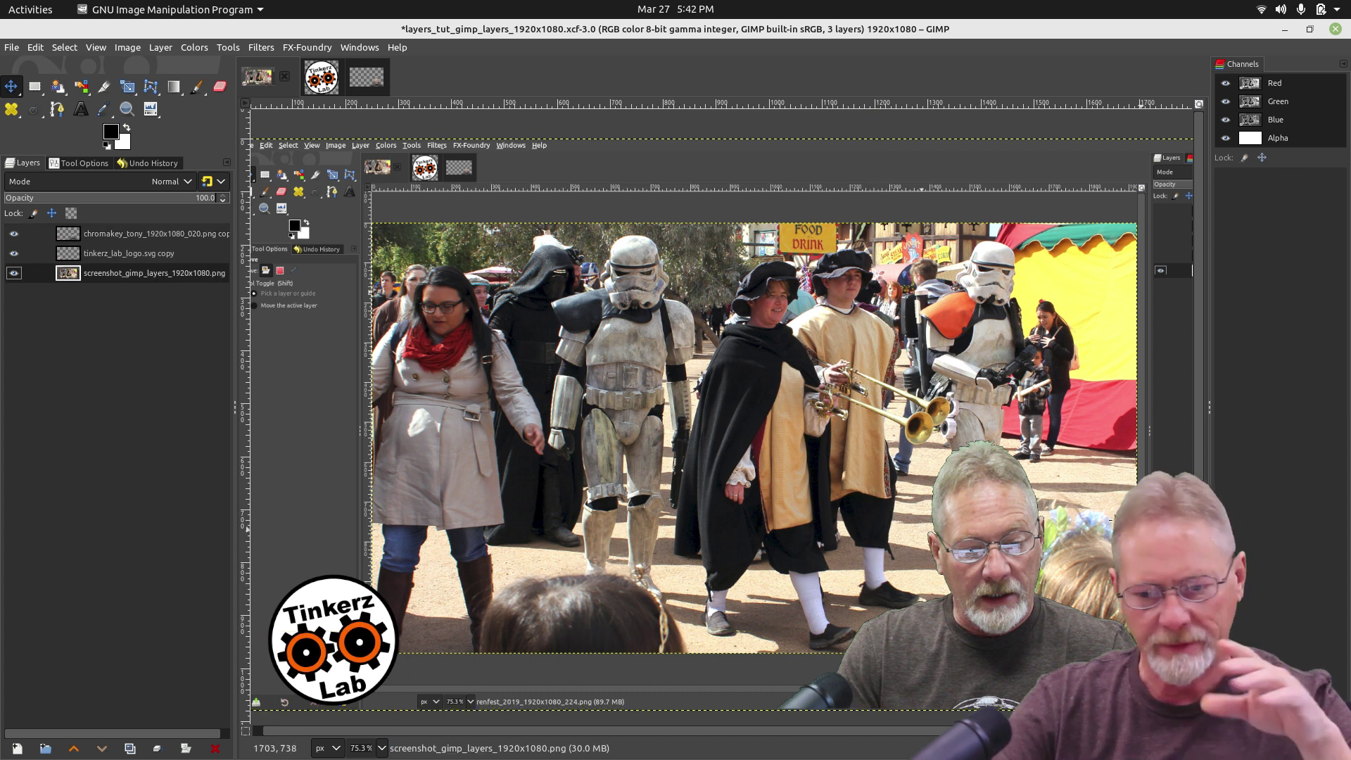
left_click_drag(980, 518, 605, 521)
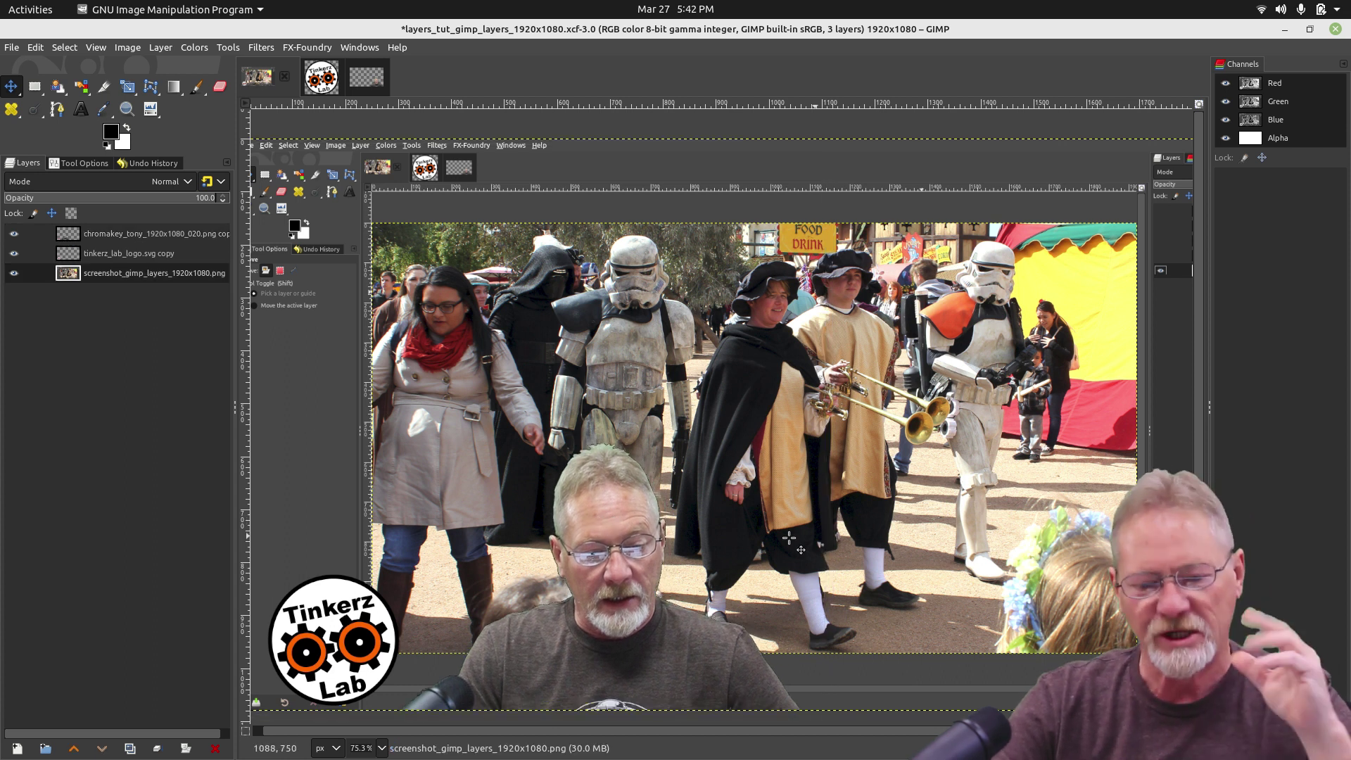
left_click_drag(564, 547, 958, 548)
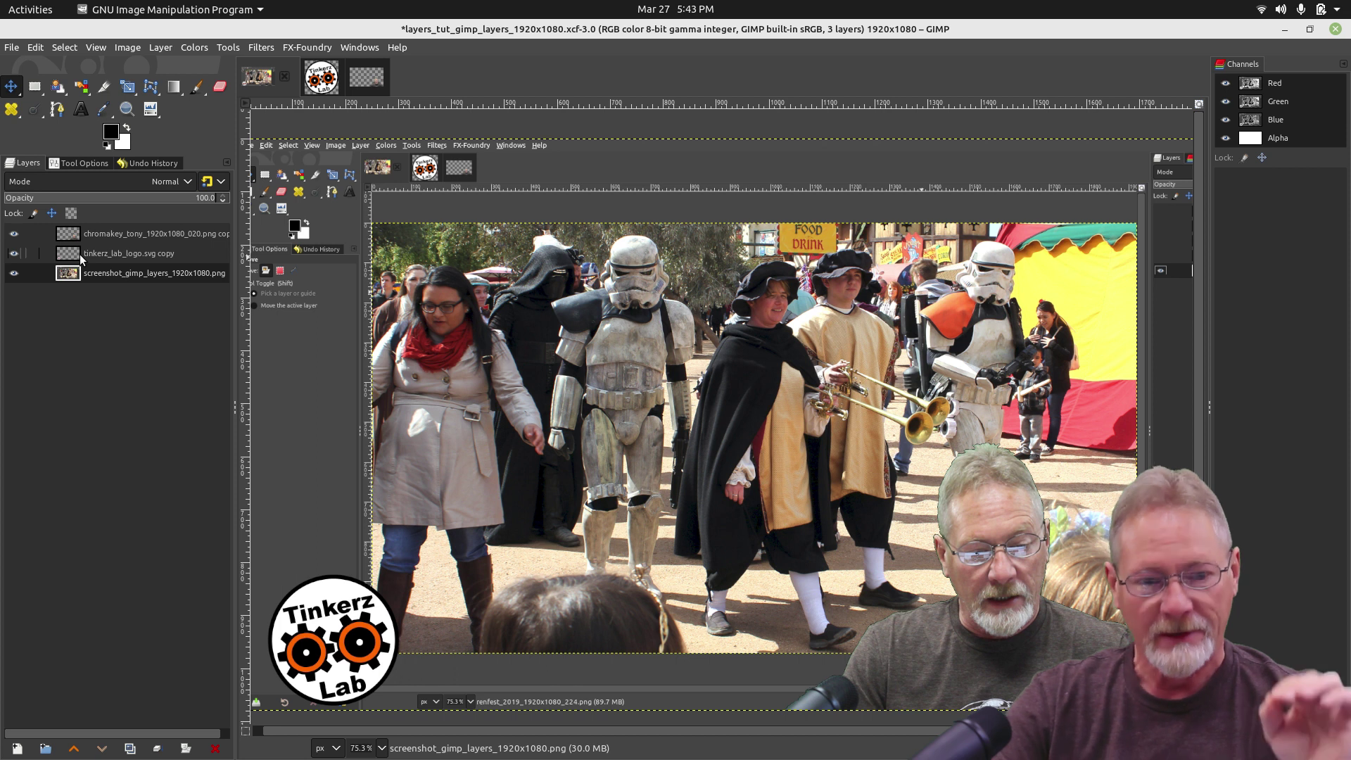
- Move the screenshot layer out of alignment with the canvas and undo that move
left_click_drag(964, 525, 818, 544)
left_click(924, 513)
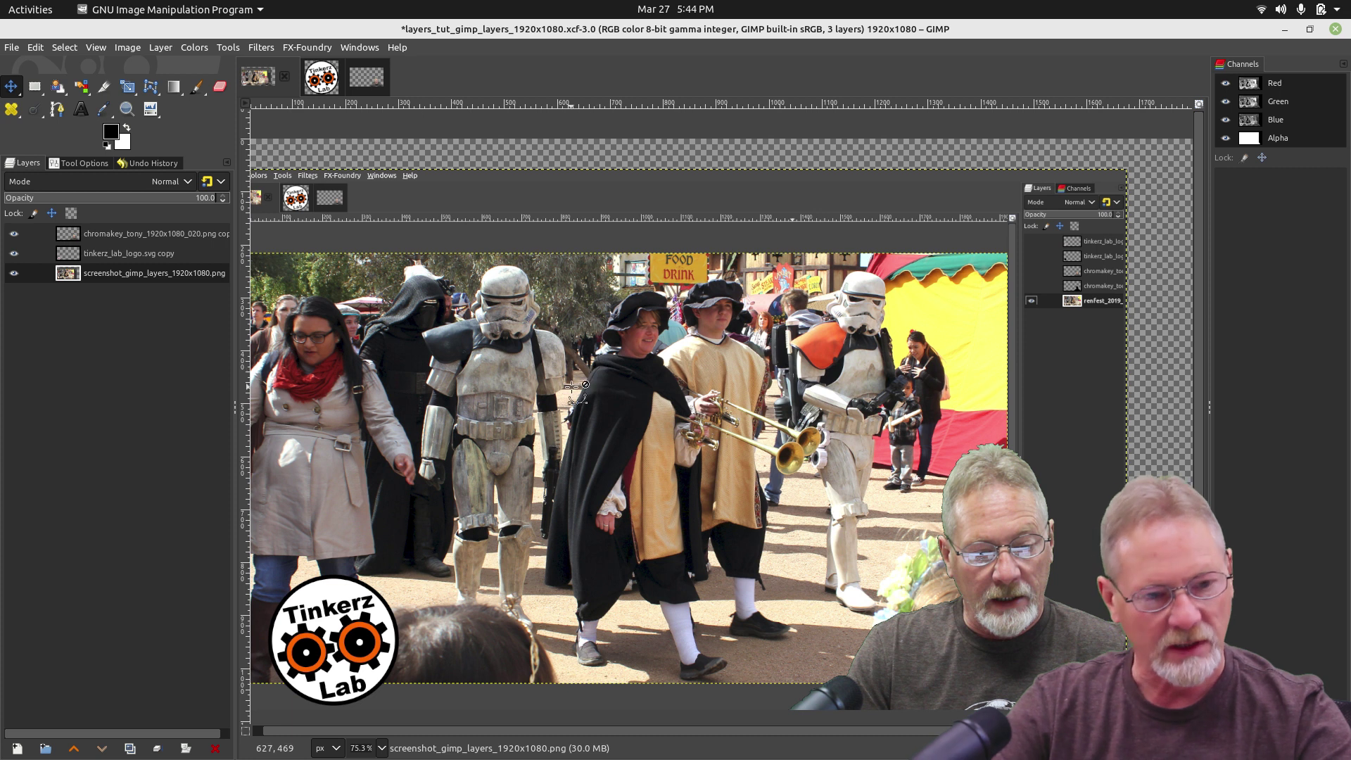
left_click(40, 46)
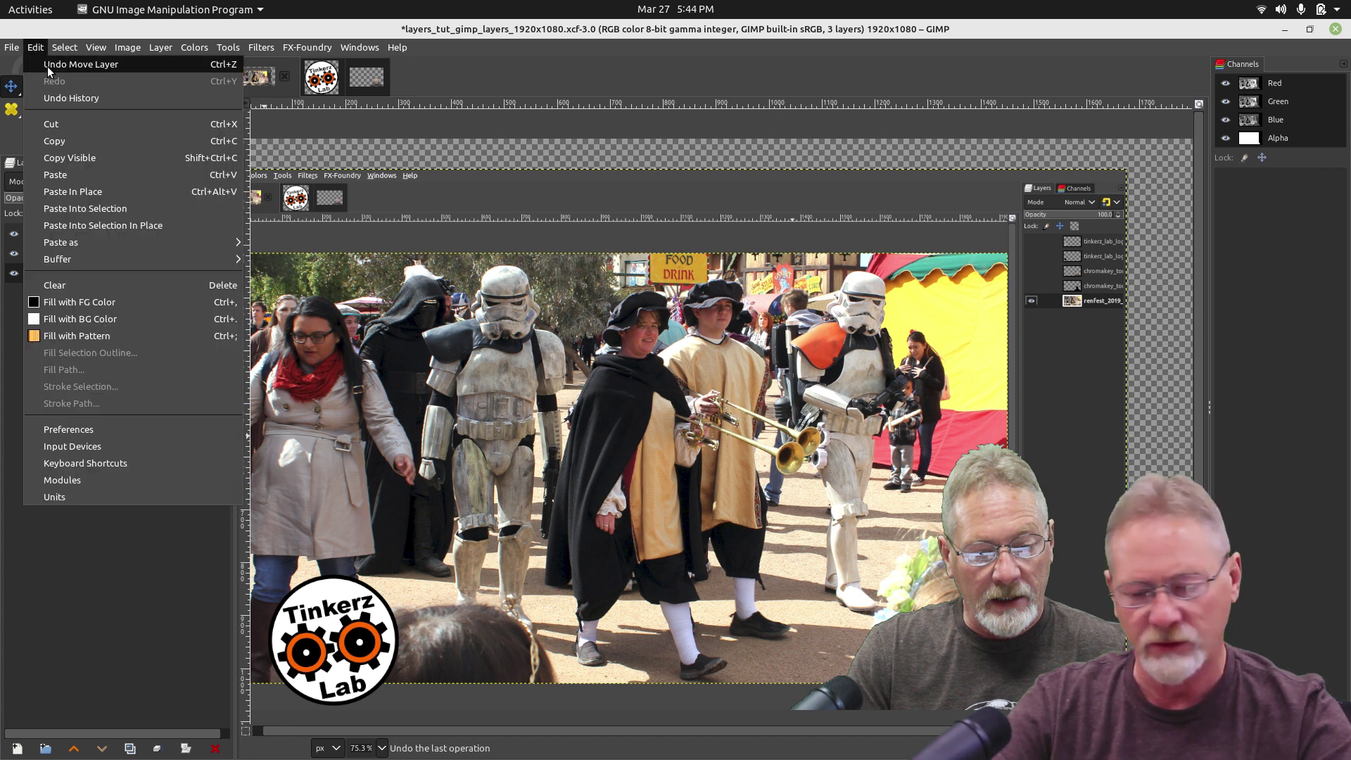
left_click(47, 64)
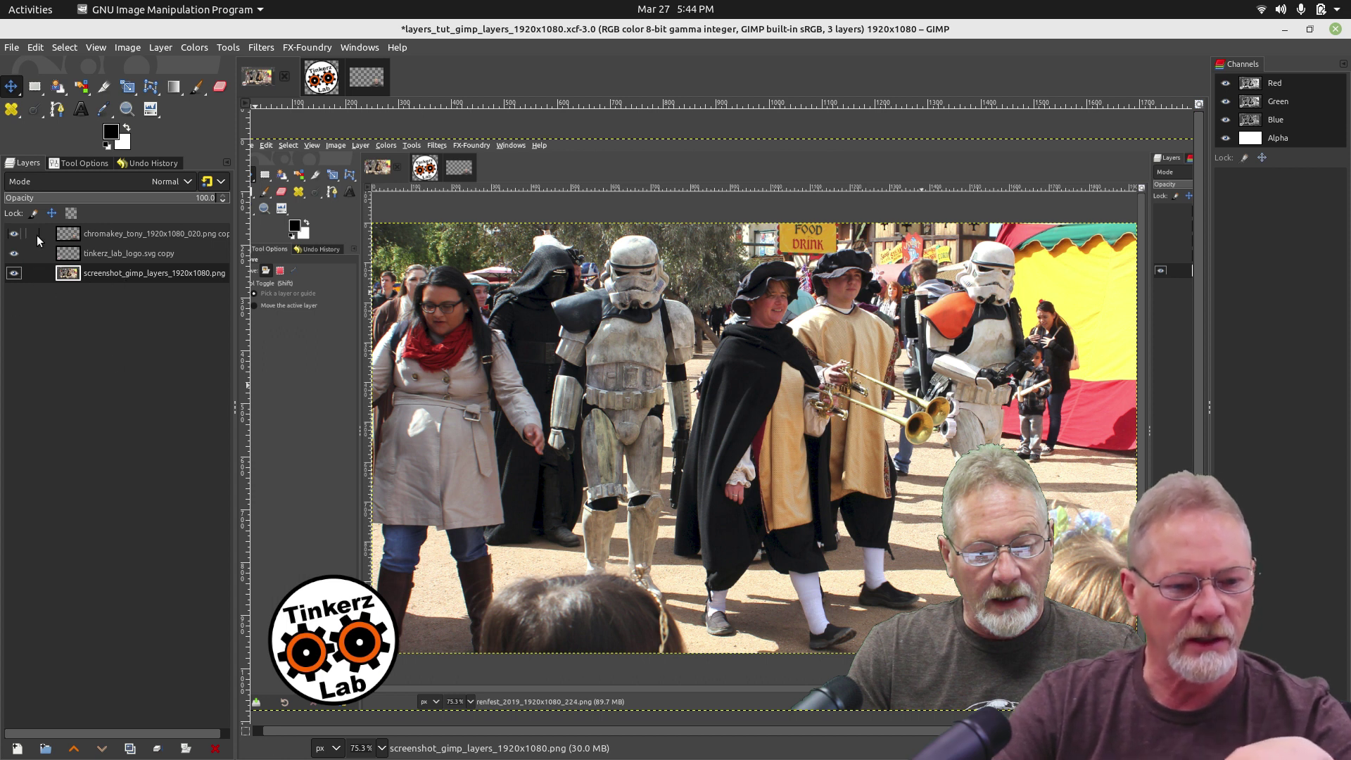
- Lock the screenshot layer's pixels and its position and size, and try to move it on the canvas
left_click(33, 212)
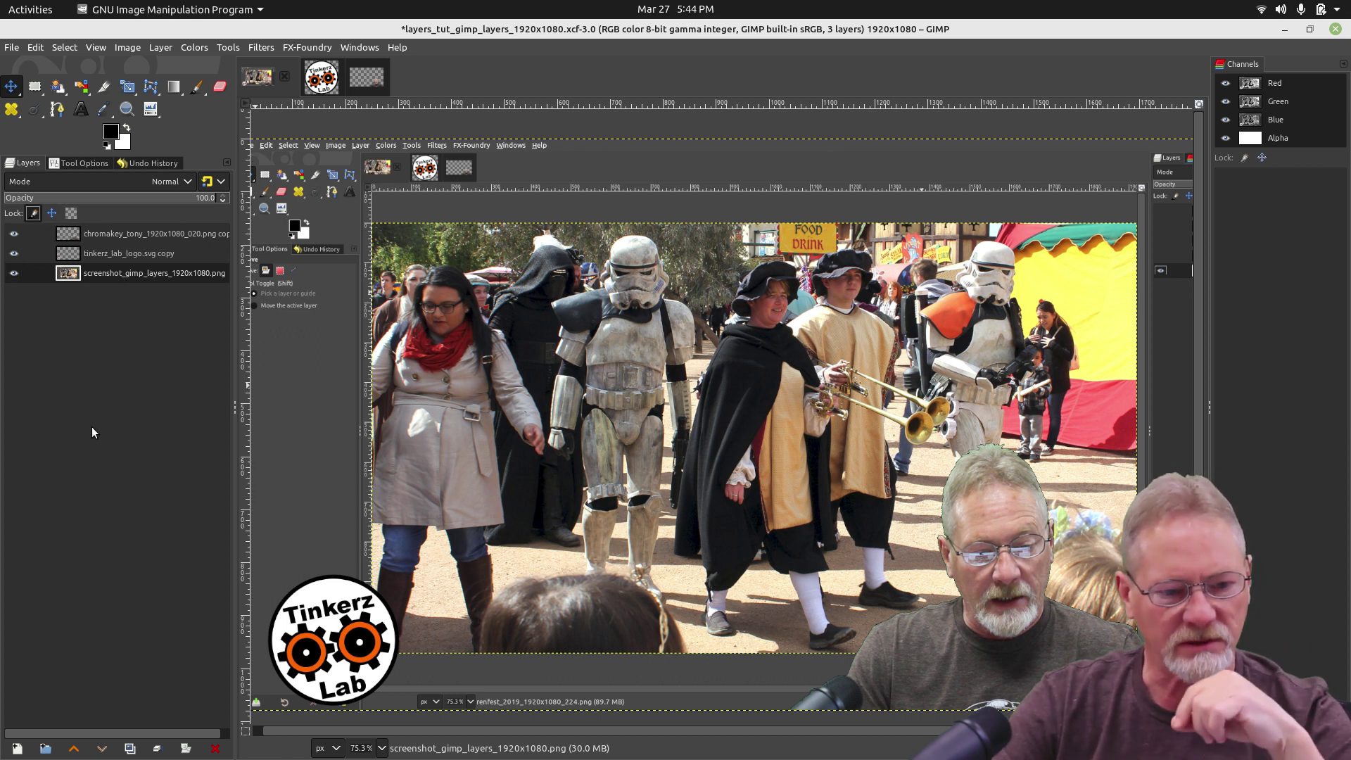
left_click(53, 212)
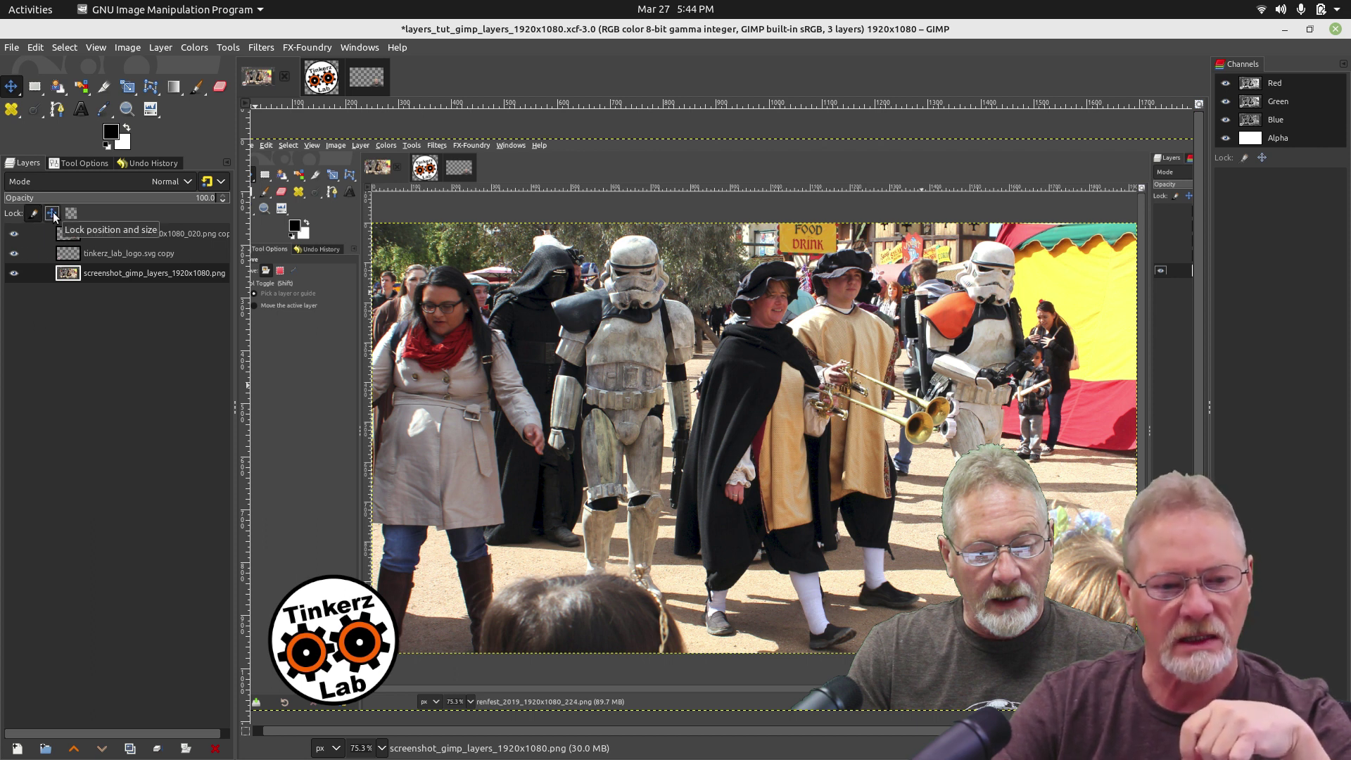
left_click(744, 415)
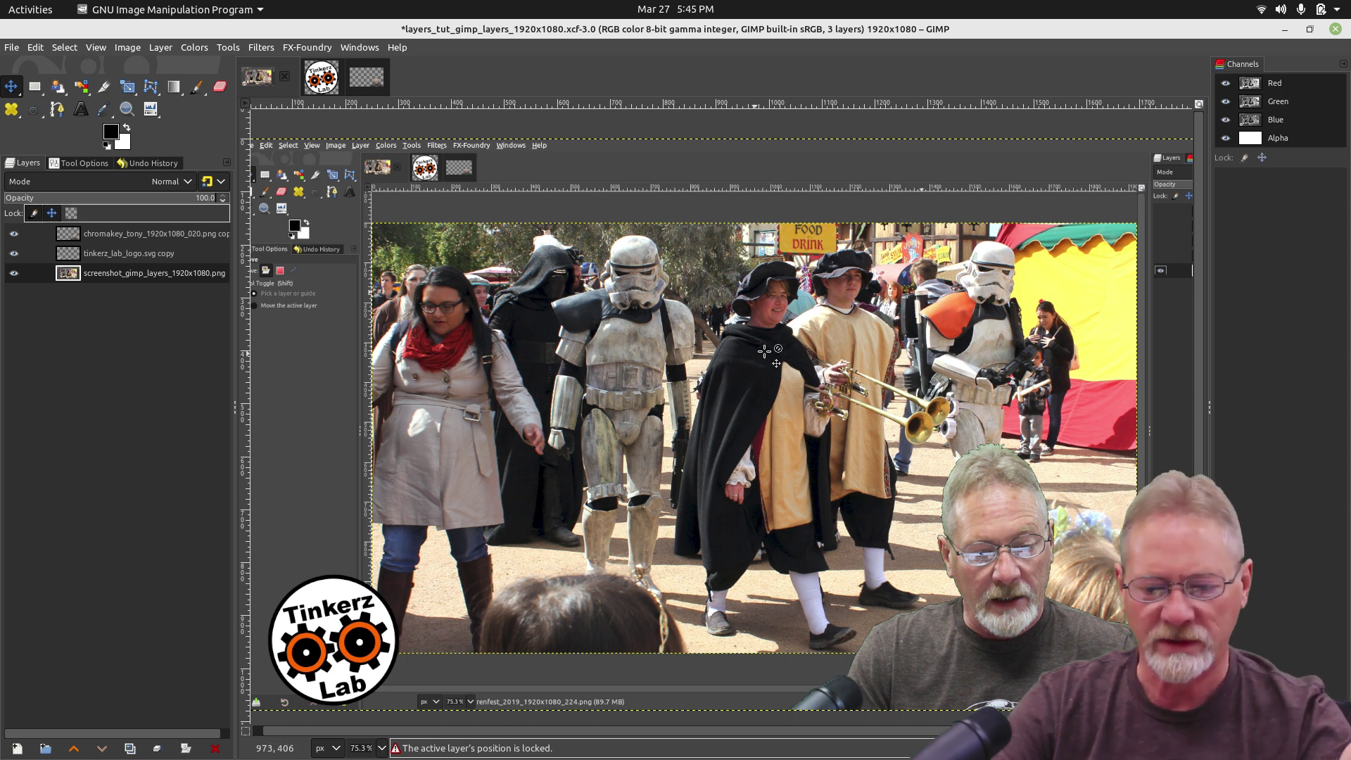
left_click(931, 456)
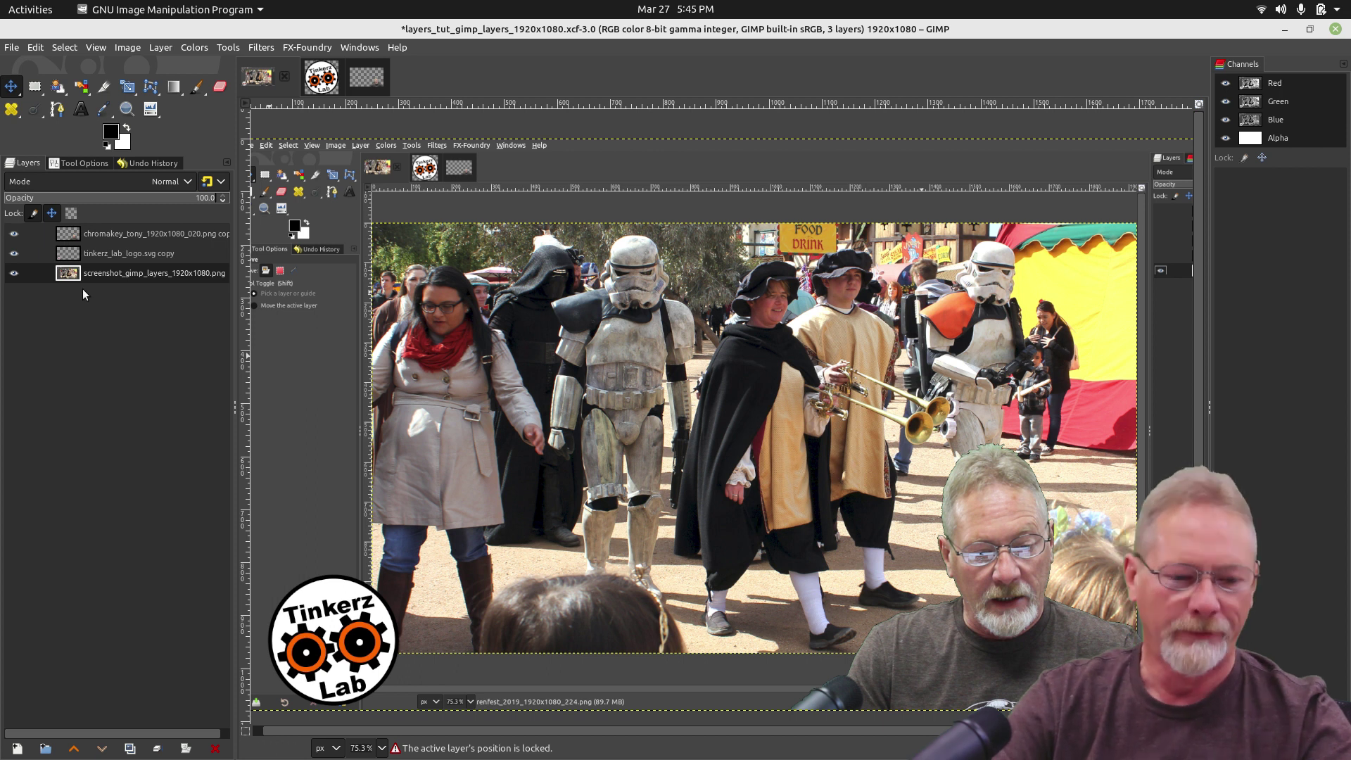
- Select the chromakey layer and move its figure left to the lower middle of the screenshot
left_click(95, 234)
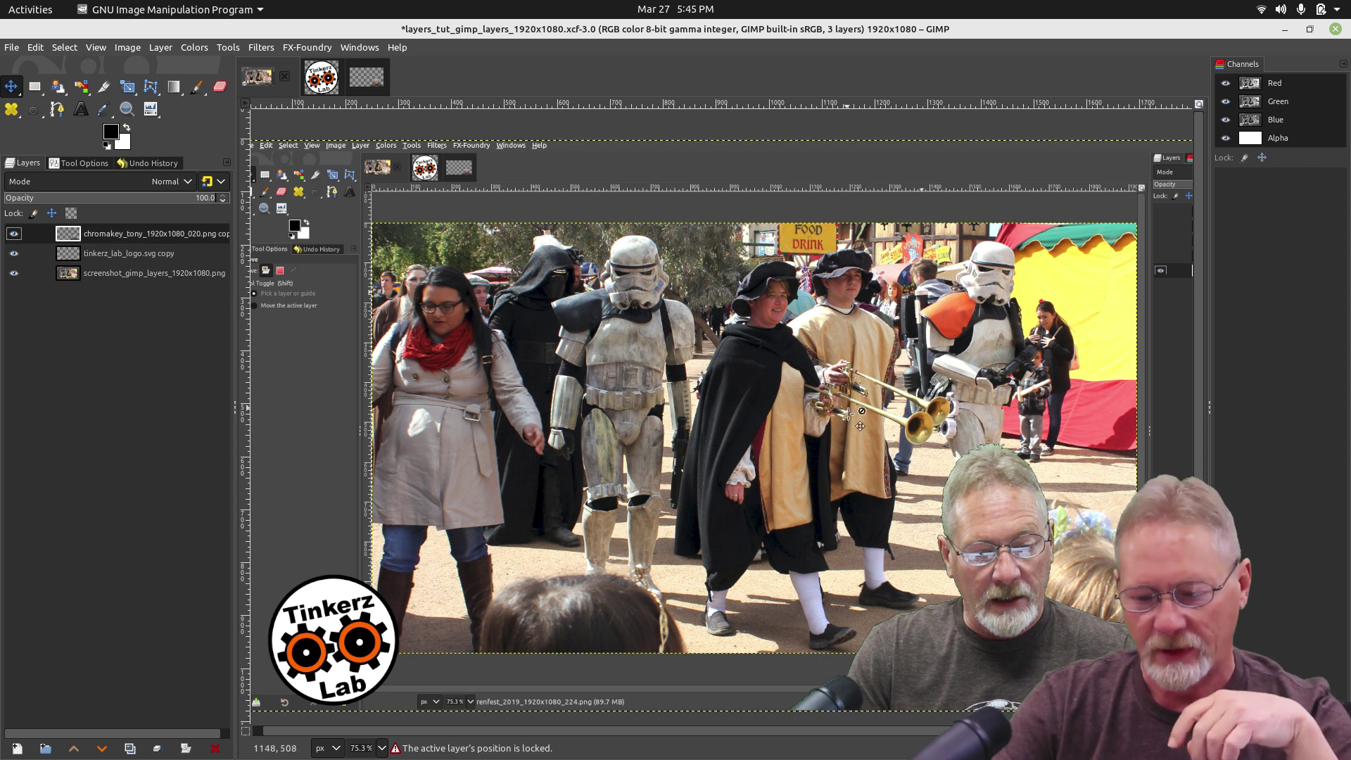
left_click_drag(935, 527, 724, 490)
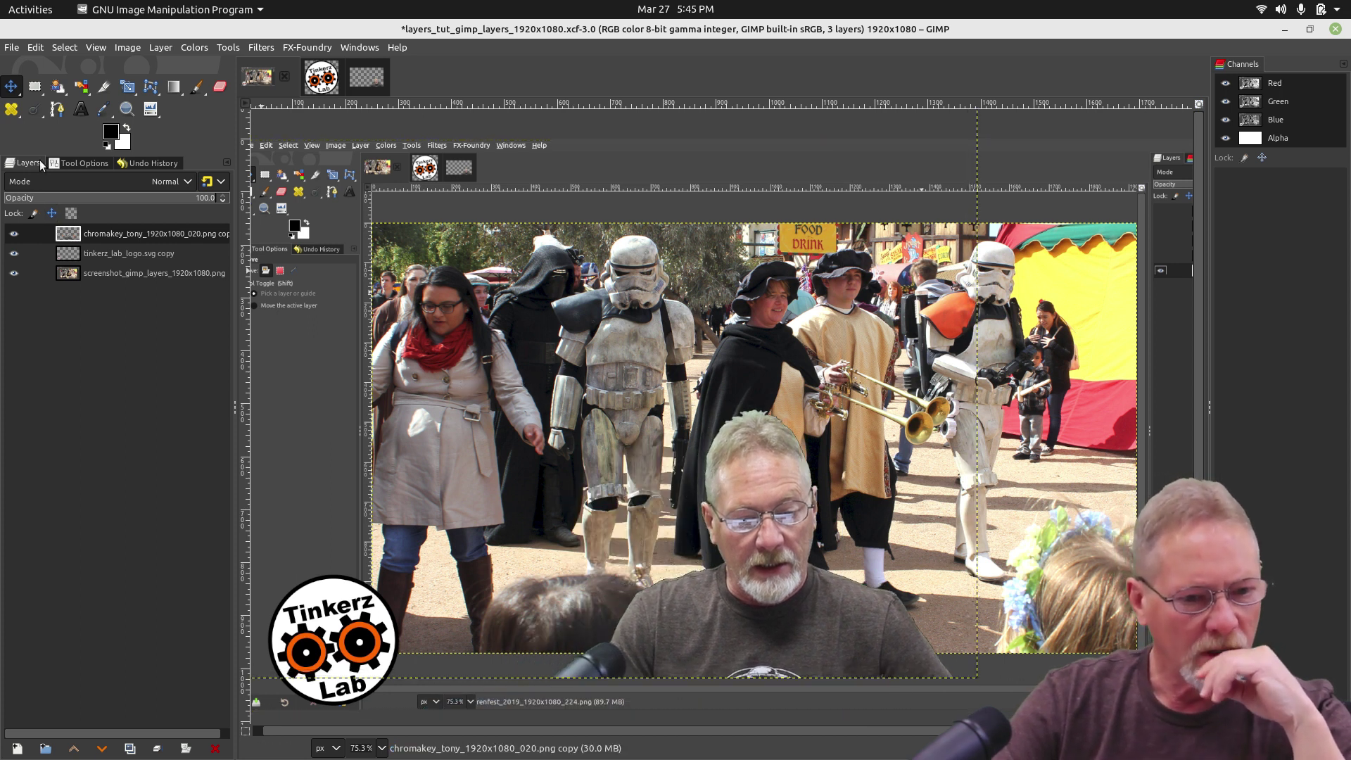
- Try scaling the chromakey layer down to 1669 × 939 px with the Scale tool, and reset the scaling
left_click(125, 88)
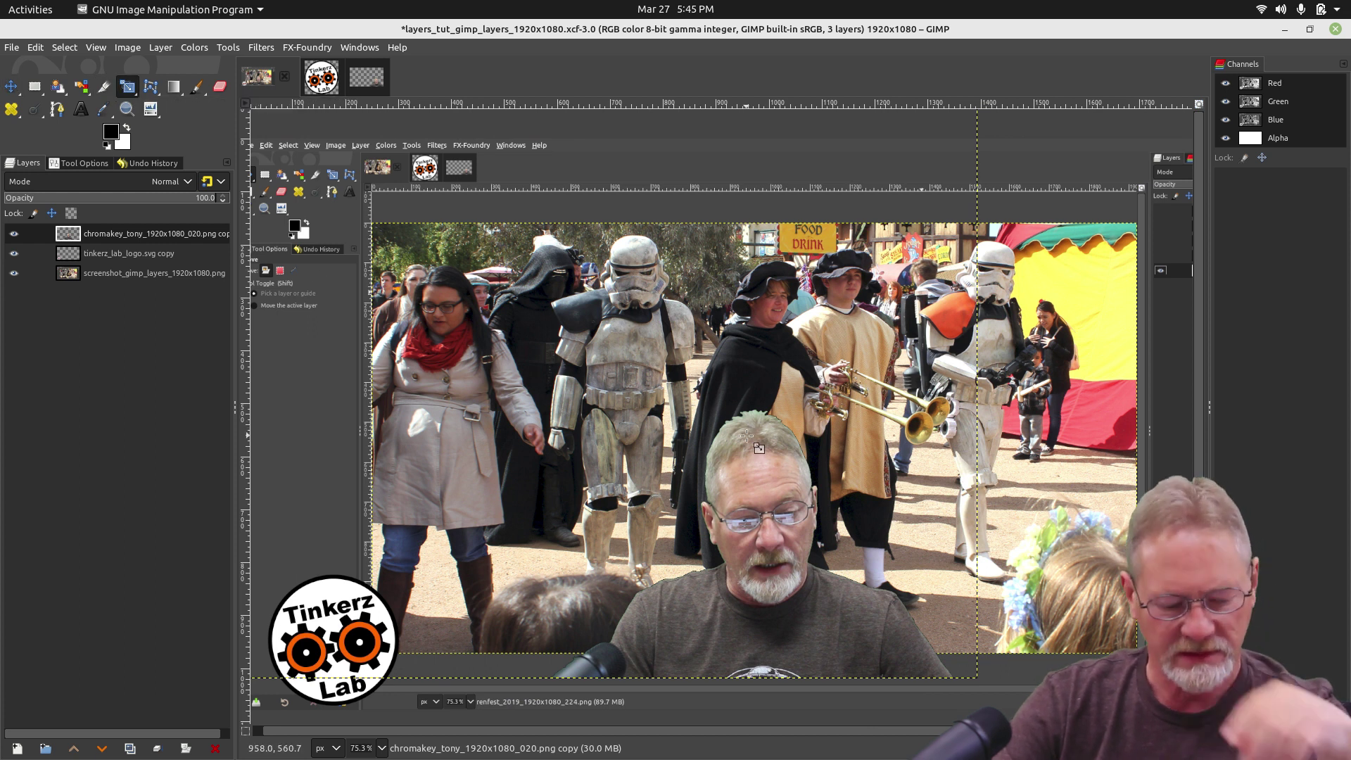
left_click_drag(703, 271, 545, 484)
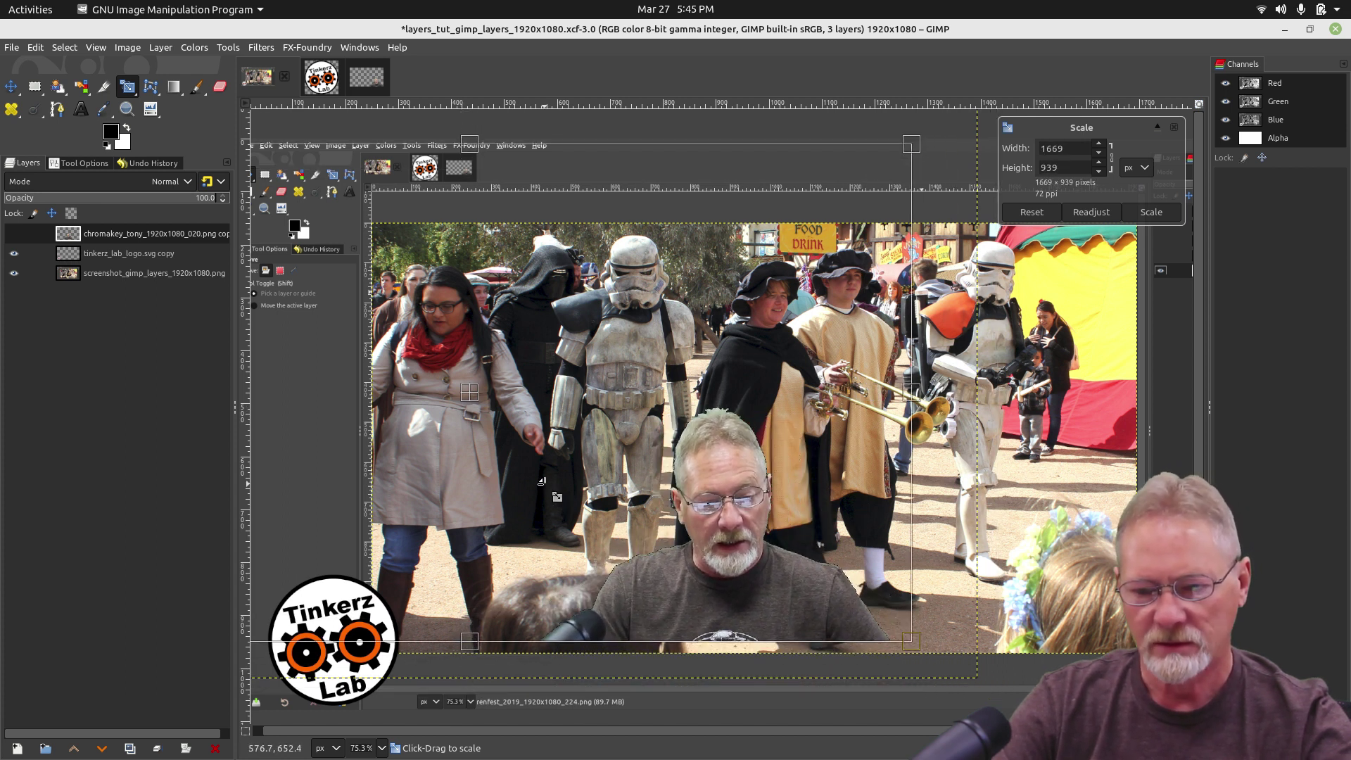
left_click(1031, 212)
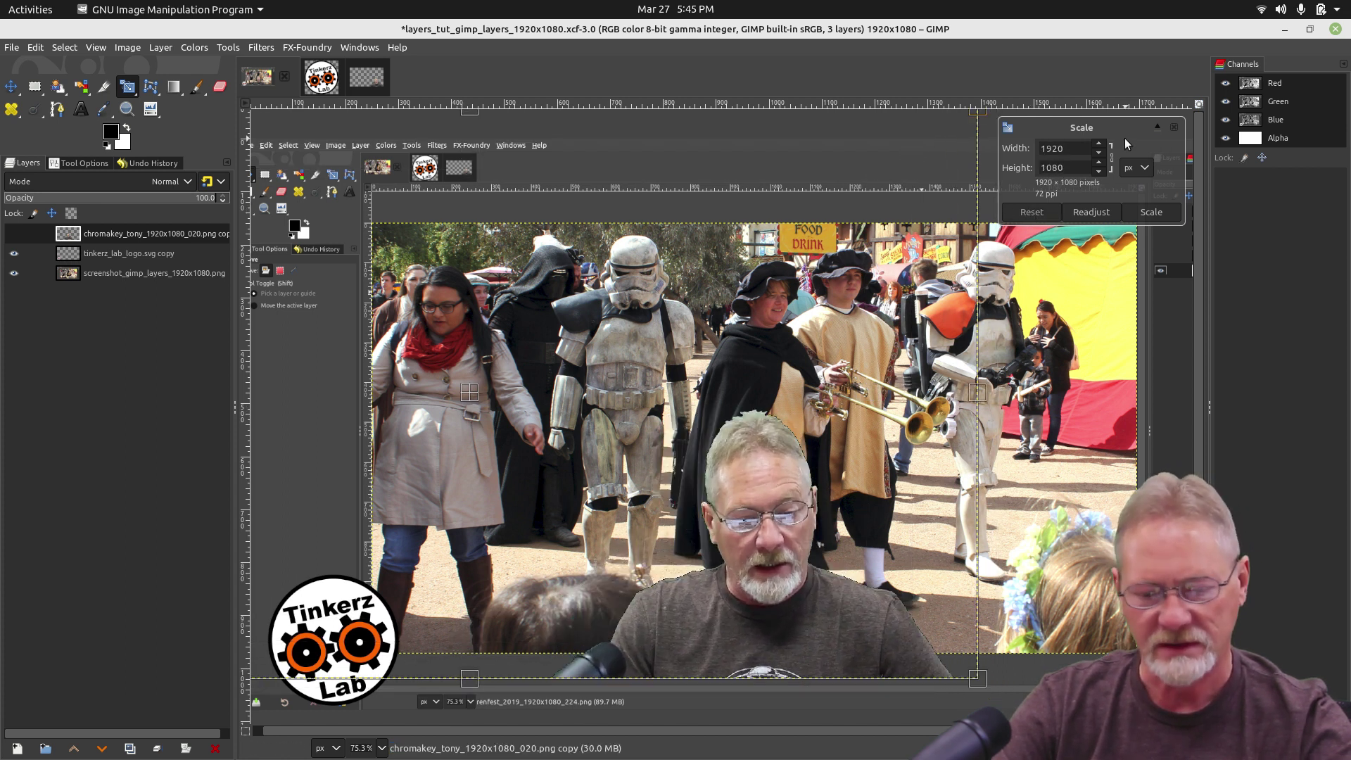
- Move the chromakey figure back to the screenshot's lower-right area and make the screenshot layer active
left_click(12, 86)
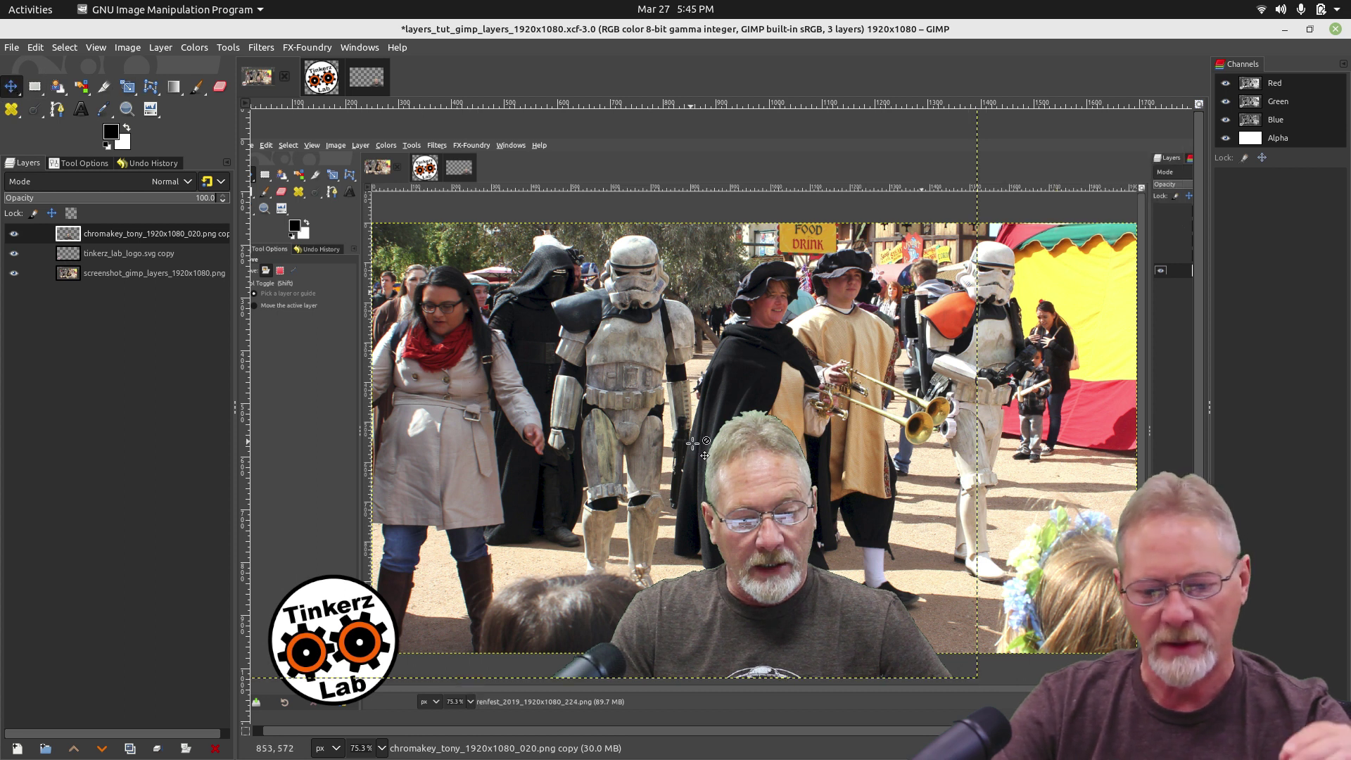
left_click_drag(751, 485, 991, 500)
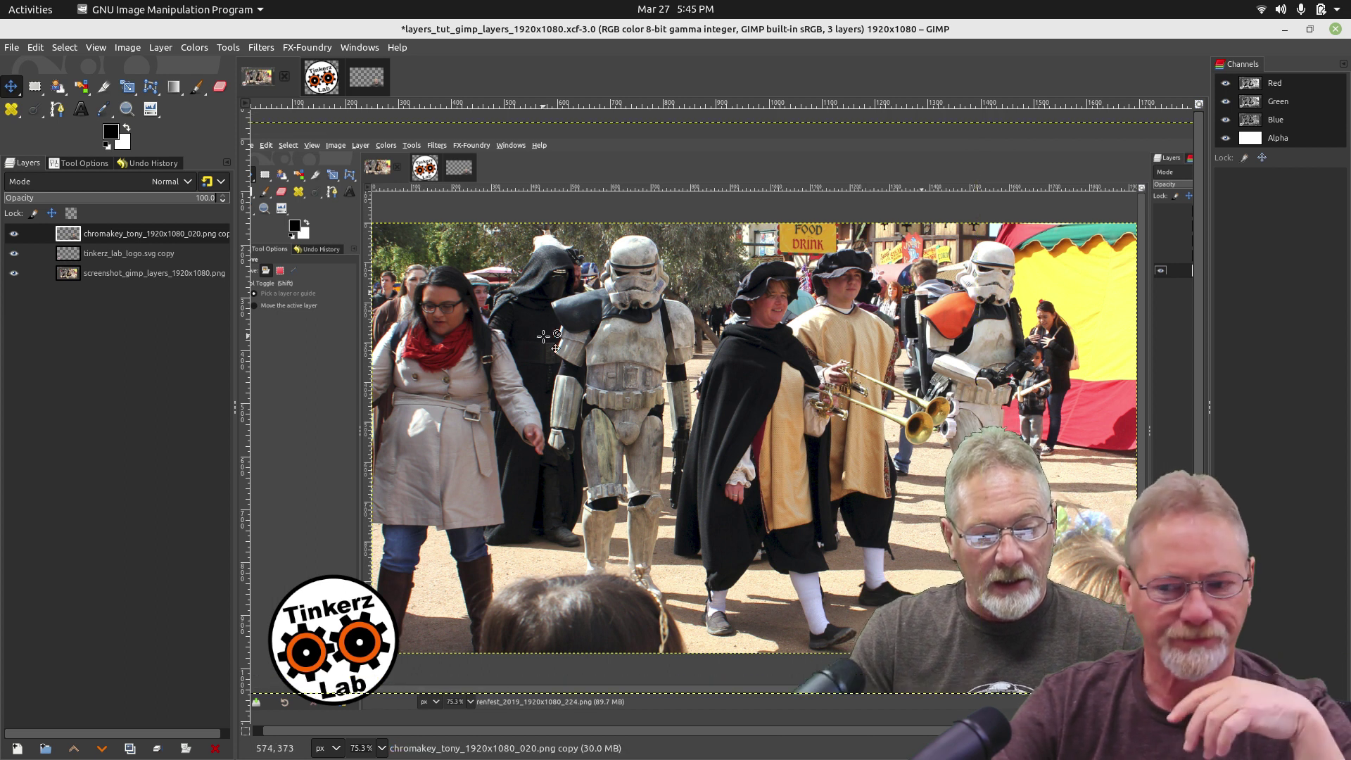
left_click(105, 273)
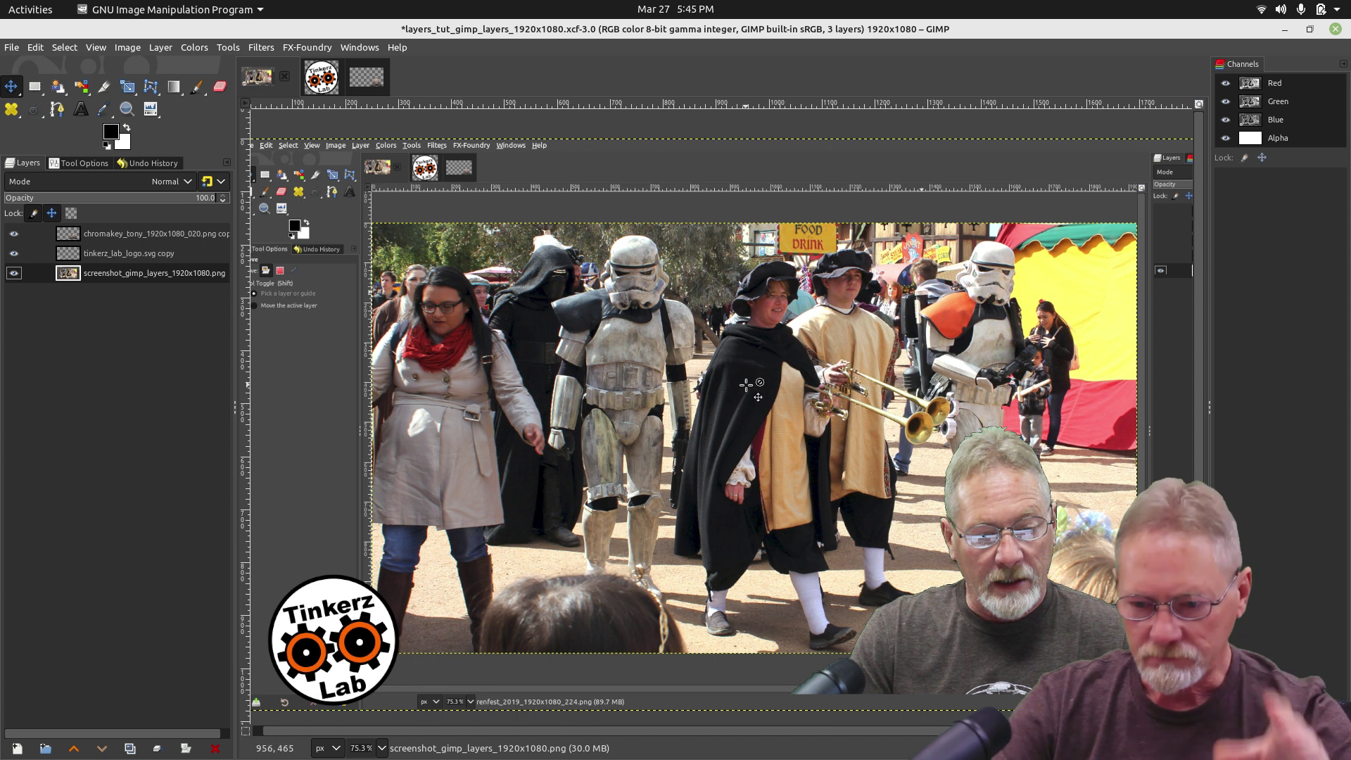